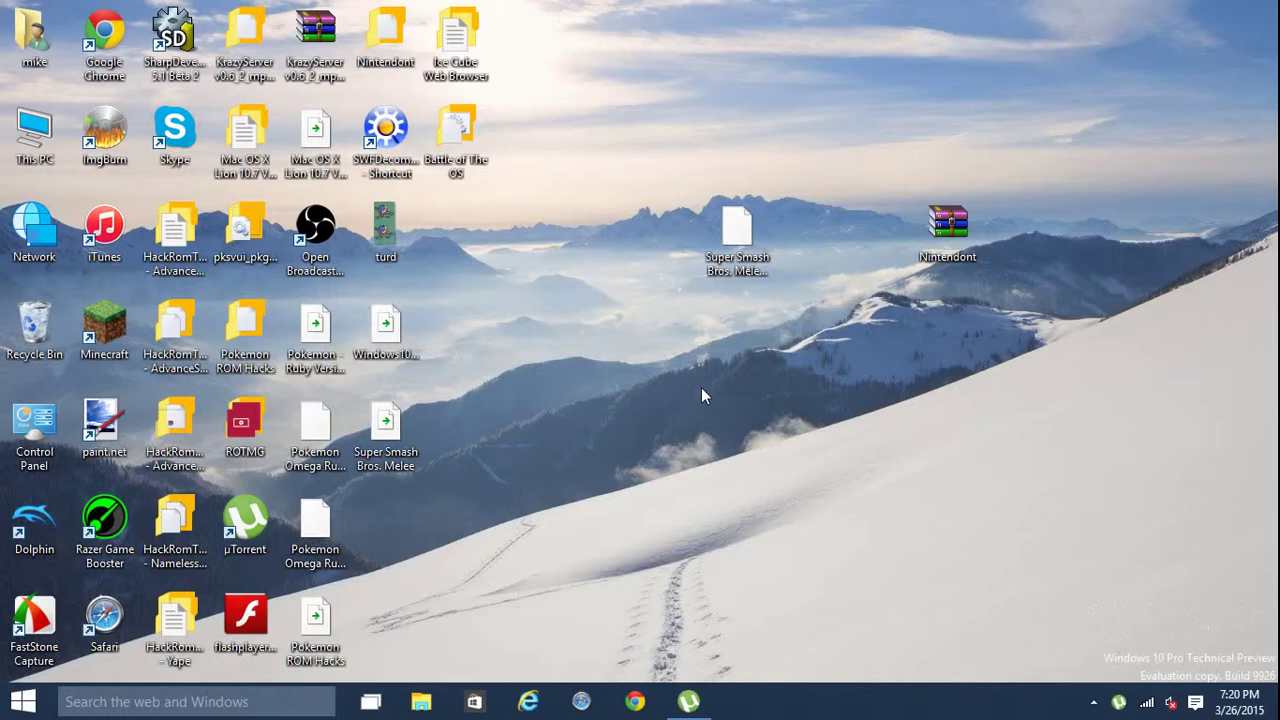
# Step: Move the Super Smash Bros. Melee.gcm file on the desktop into the icon grid, directly below the Super Smash Bros. Melee icon
pyautogui.moveTo(763, 199); pyautogui.dragTo(705, 342)
pyautogui.moveTo(737, 232); pyautogui.dragTo(392, 541)
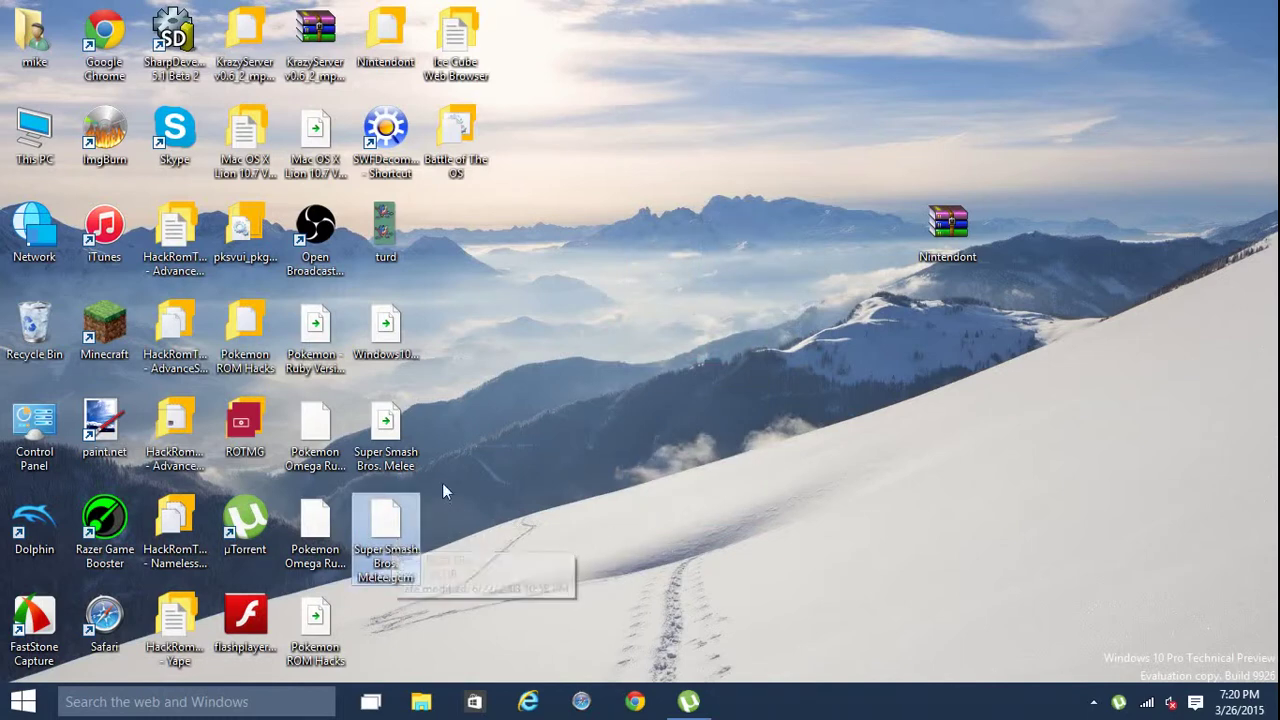
# Step: Switch to µTorrent and open the download location of luigi mansion.iso, continuing past the upgrade notice
pyautogui.click(687, 702)
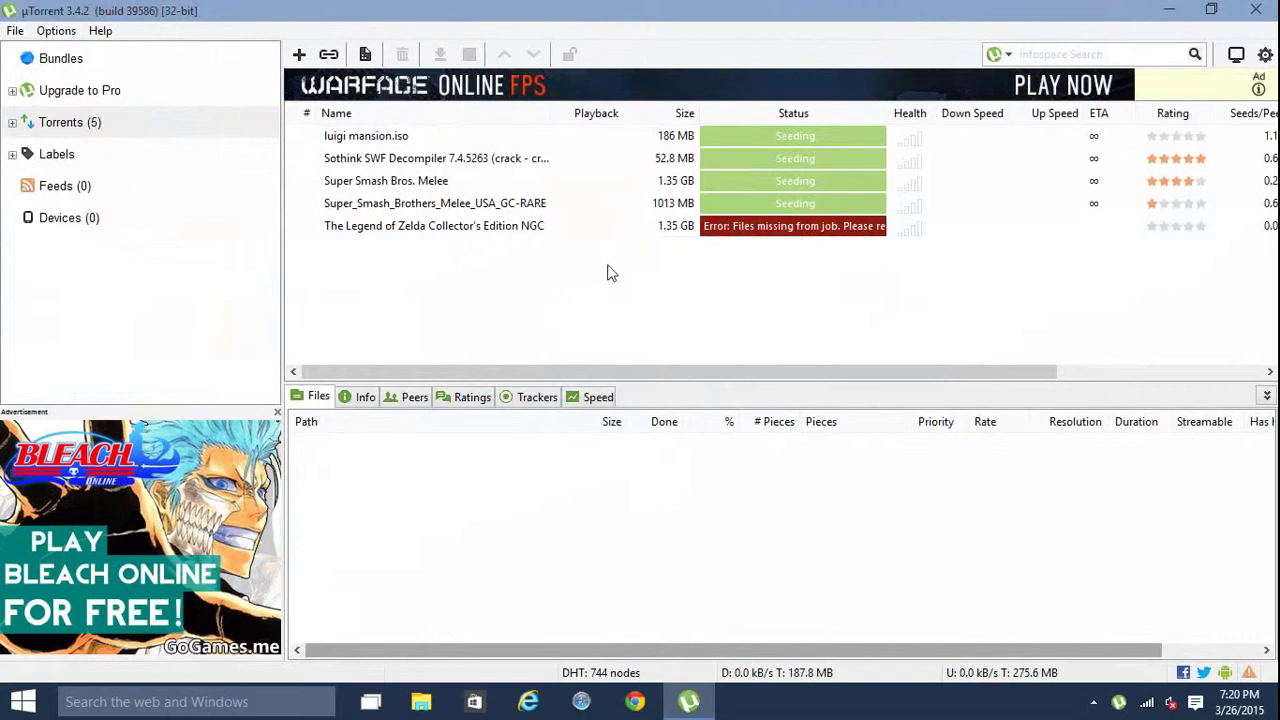
pyautogui.moveTo(606, 264); pyautogui.dragTo(582, 129)
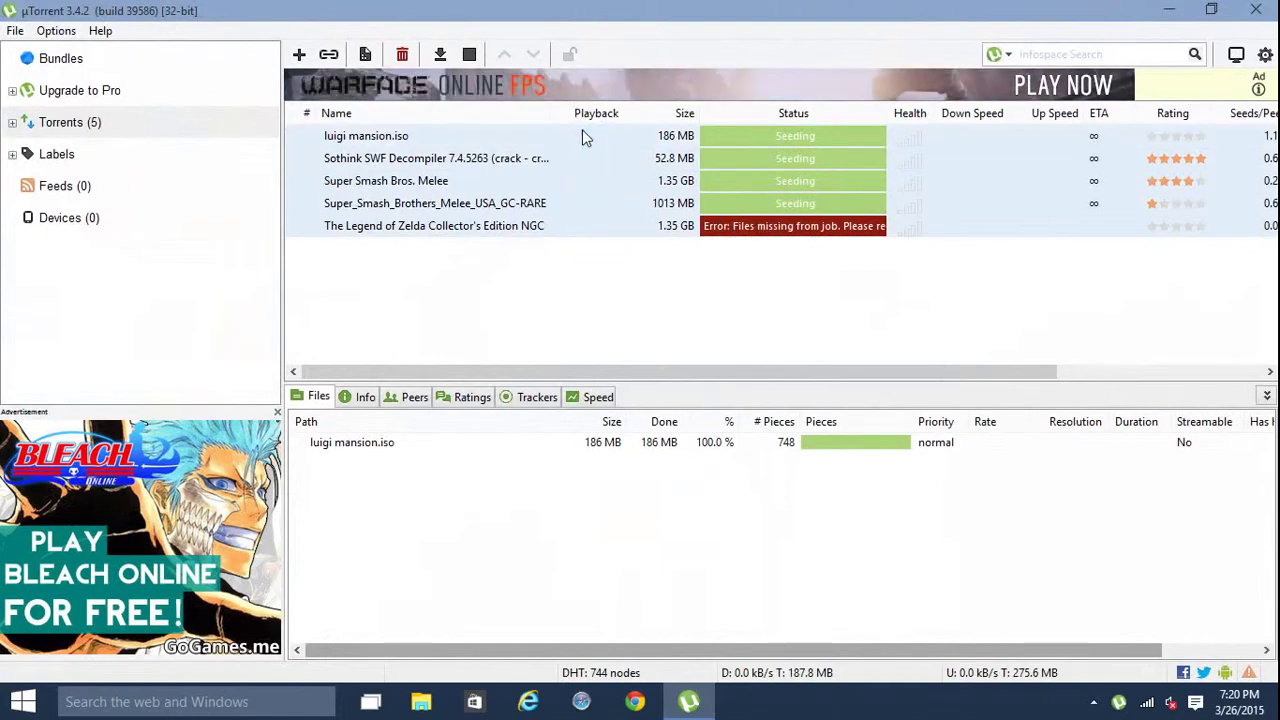
pyautogui.click(581, 286)
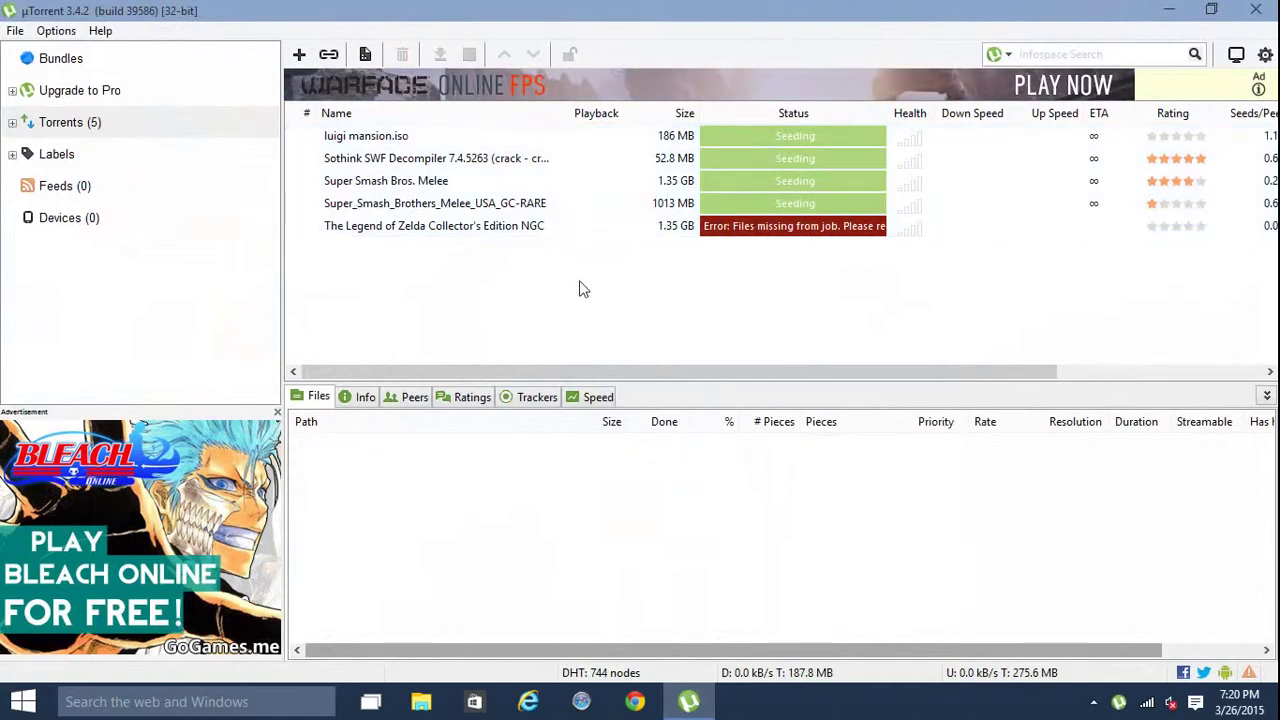
pyautogui.click(575, 145)
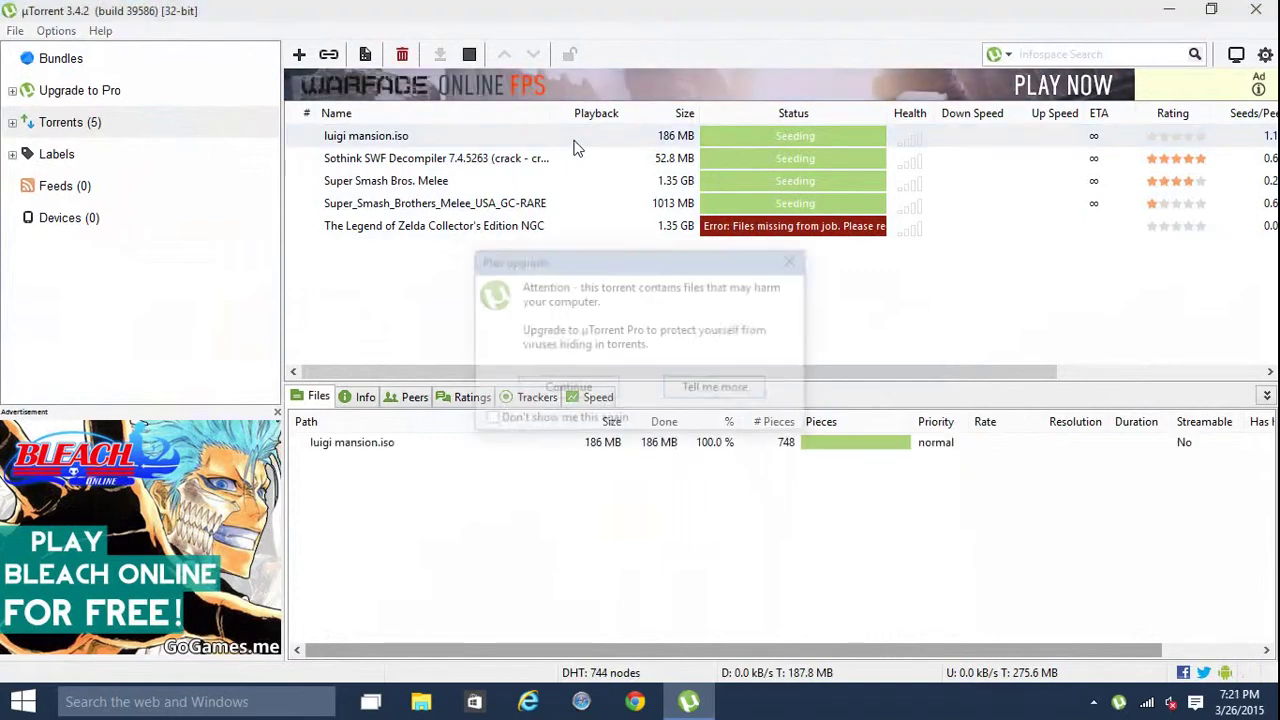
pyautogui.click(571, 389)
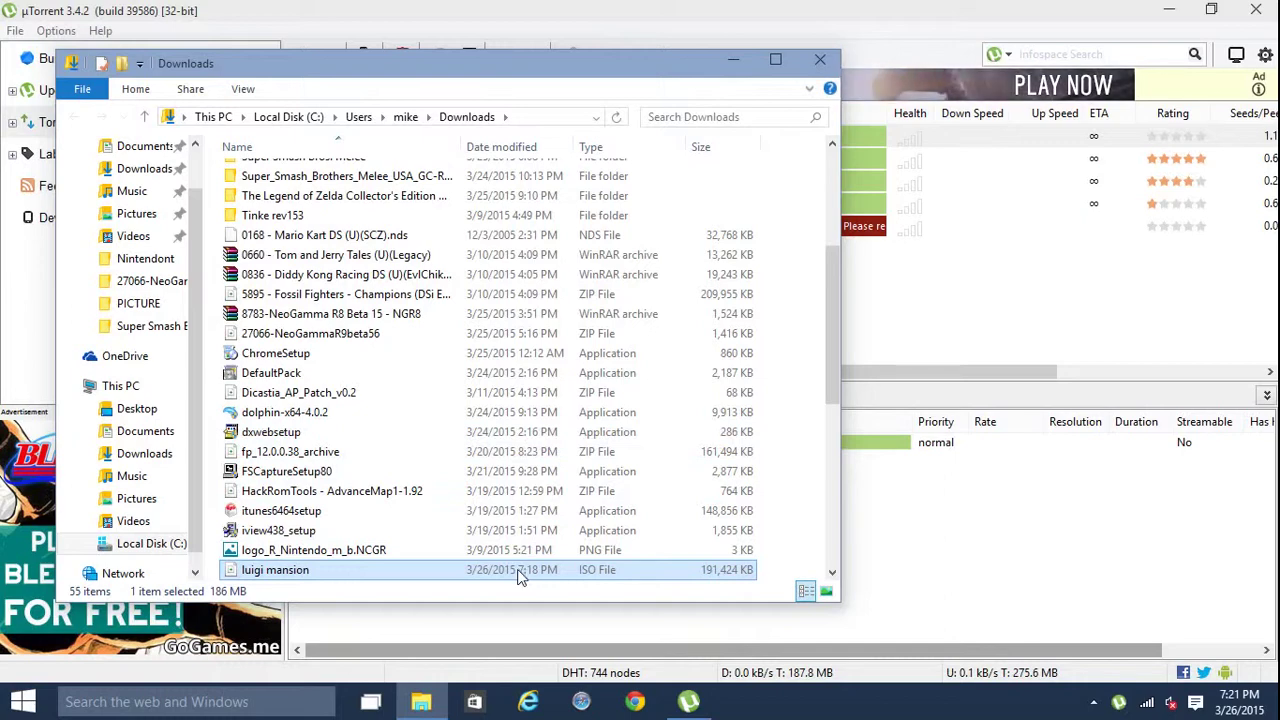
pyautogui.moveTo(533, 572); pyautogui.dragTo(797, 370)
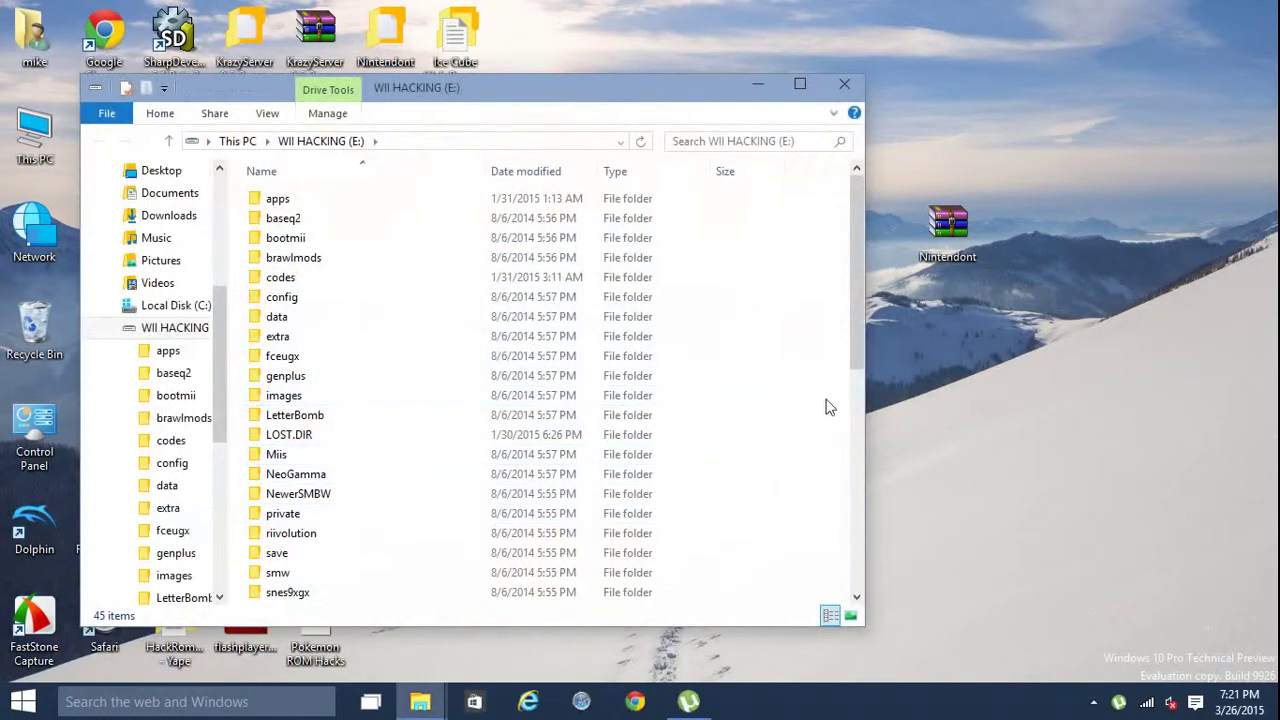
# Step: Check the free space on the WII HACKING (E:) drive in the This PC overview
pyautogui.moveTo(862, 341); pyautogui.dragTo(855, 270)
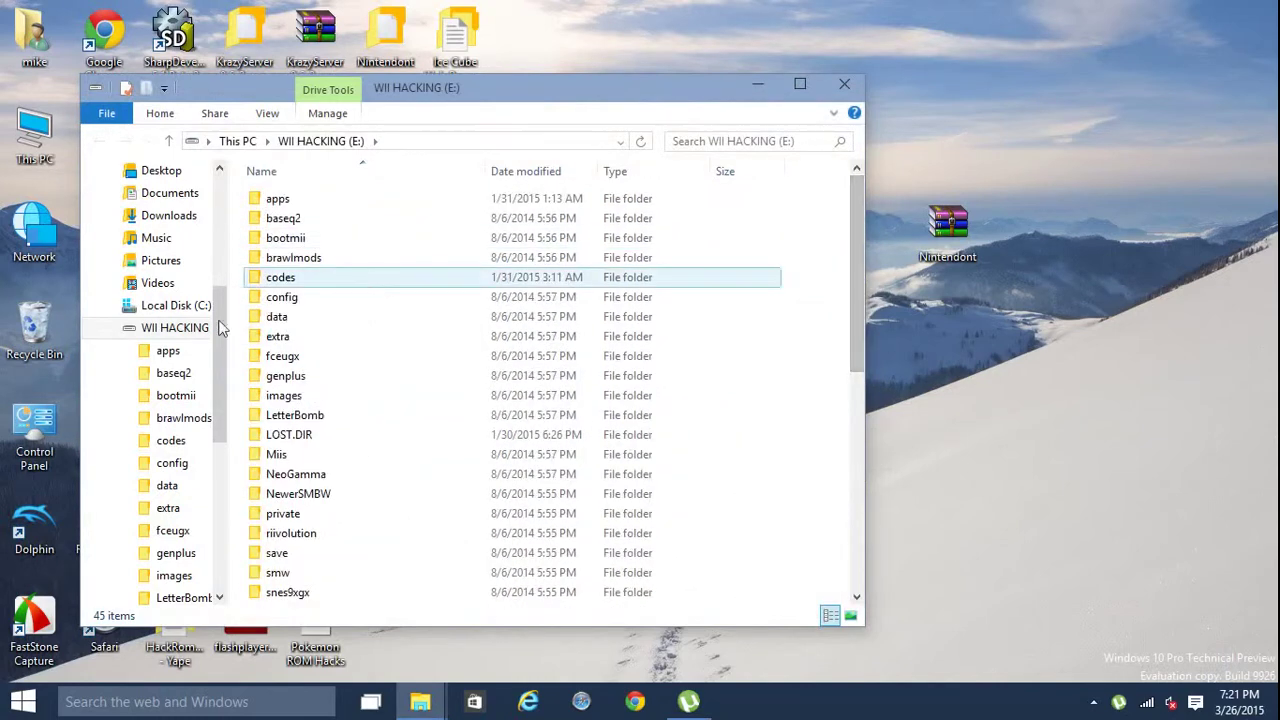
pyautogui.click(180, 306)
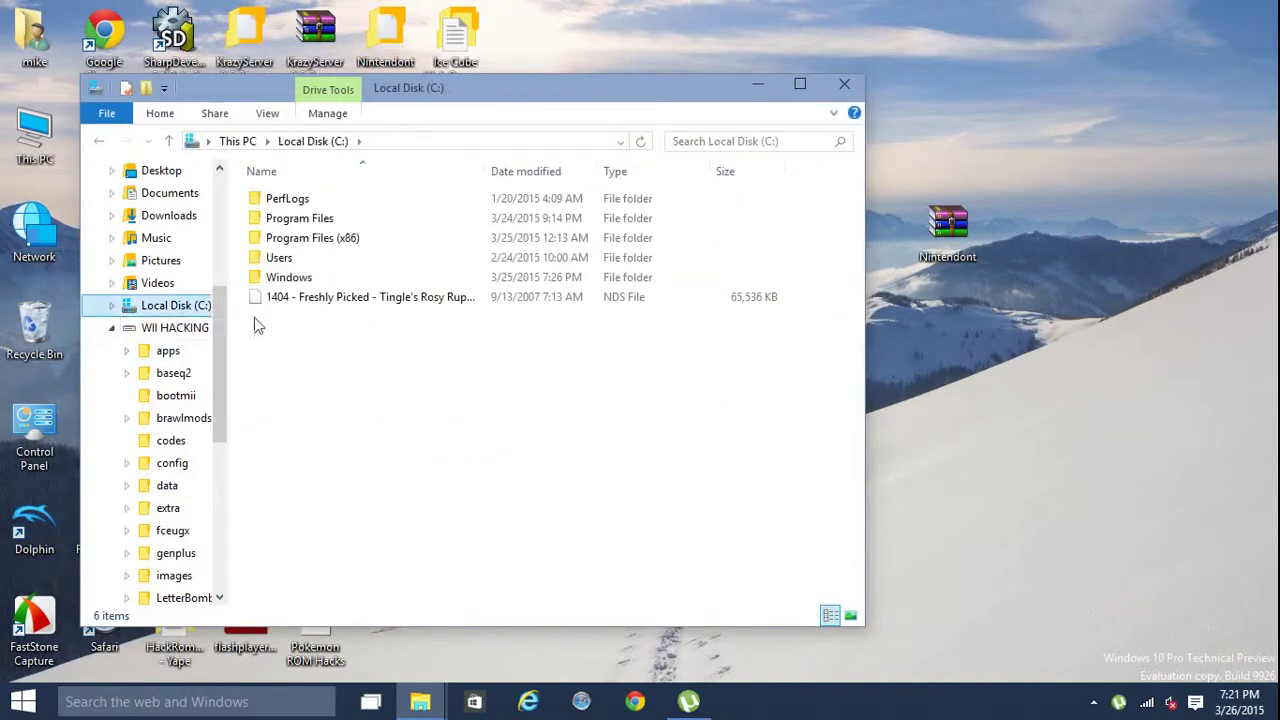
pyautogui.scroll(3, 185, 360)
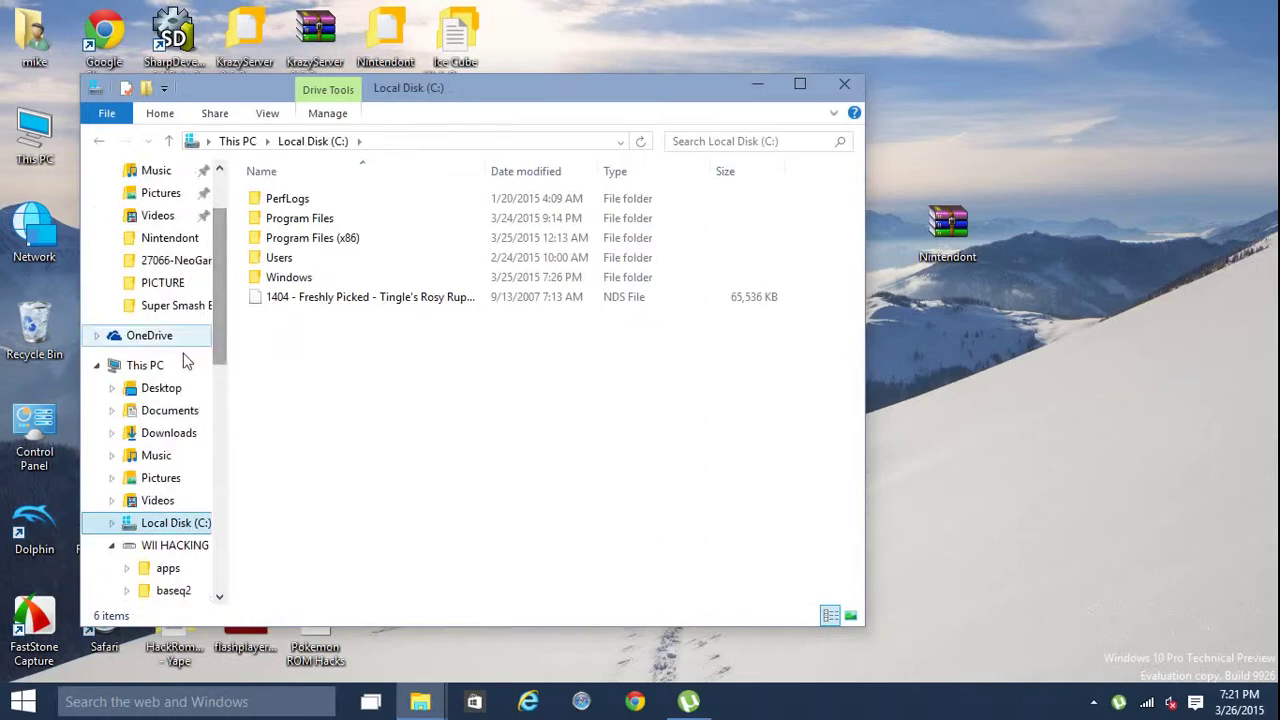
pyautogui.click(178, 369)
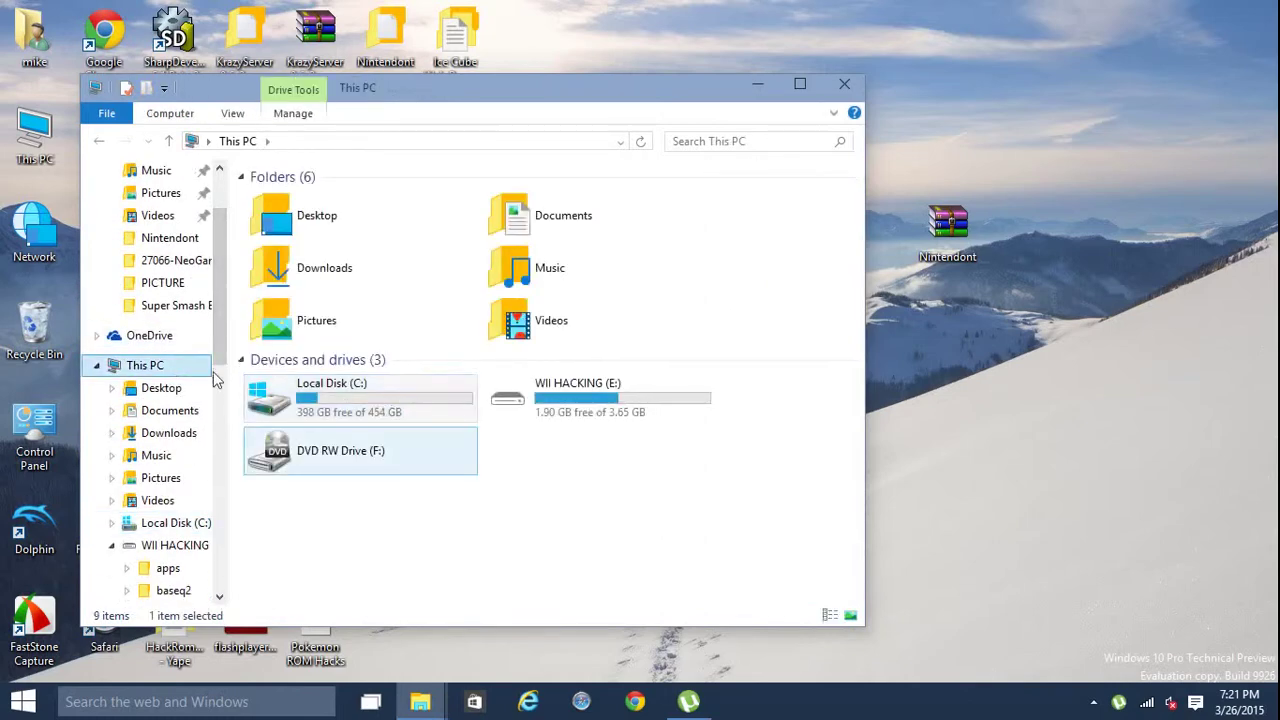
pyautogui.moveTo(214, 316); pyautogui.dragTo(219, 410)
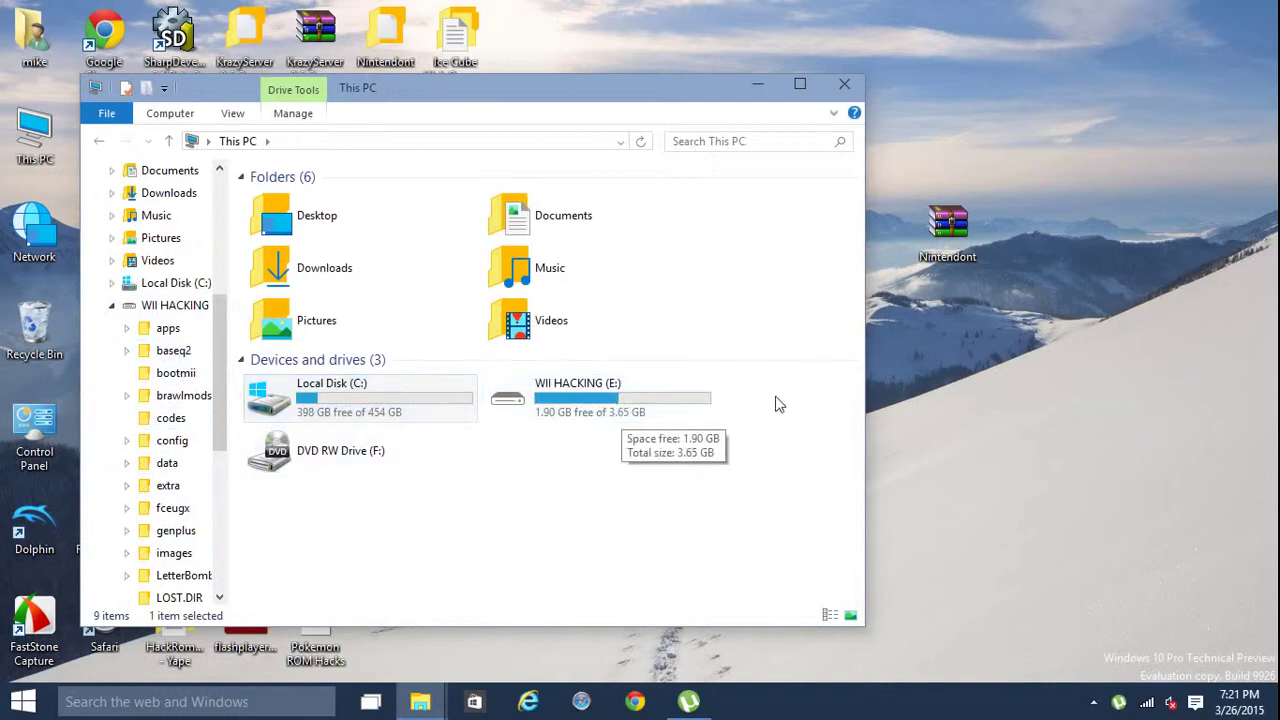
# Step: Open the nintendont folder inside apps on the WII HACKING (E:) drive and examine the files it contains
pyautogui.doubleClick(617, 420)
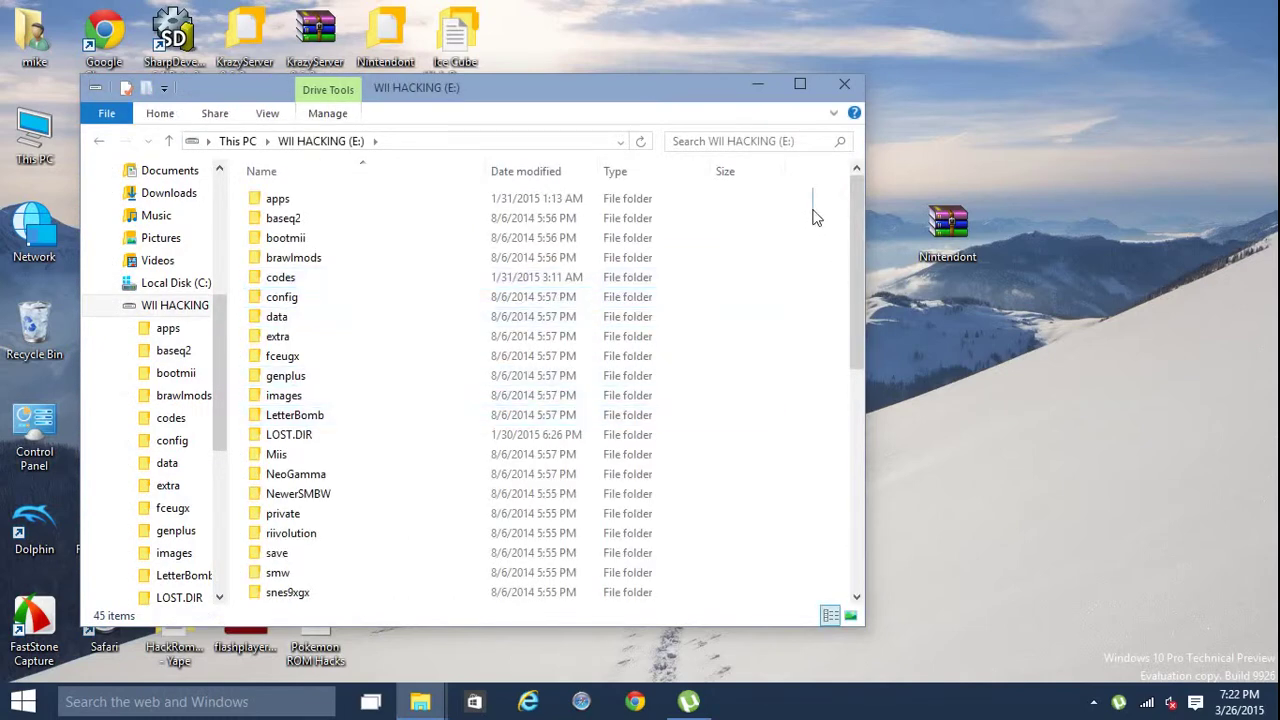
pyautogui.moveTo(813, 195); pyautogui.dragTo(699, 193)
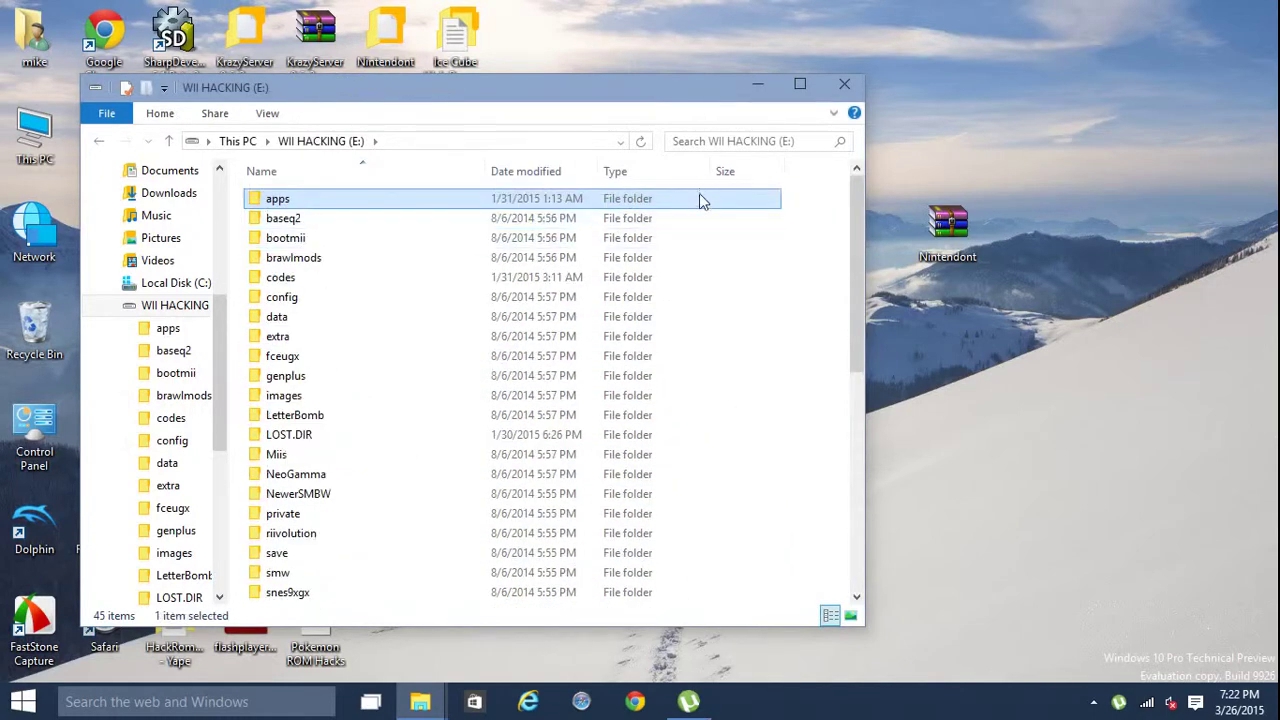
pyautogui.doubleClick(698, 199)
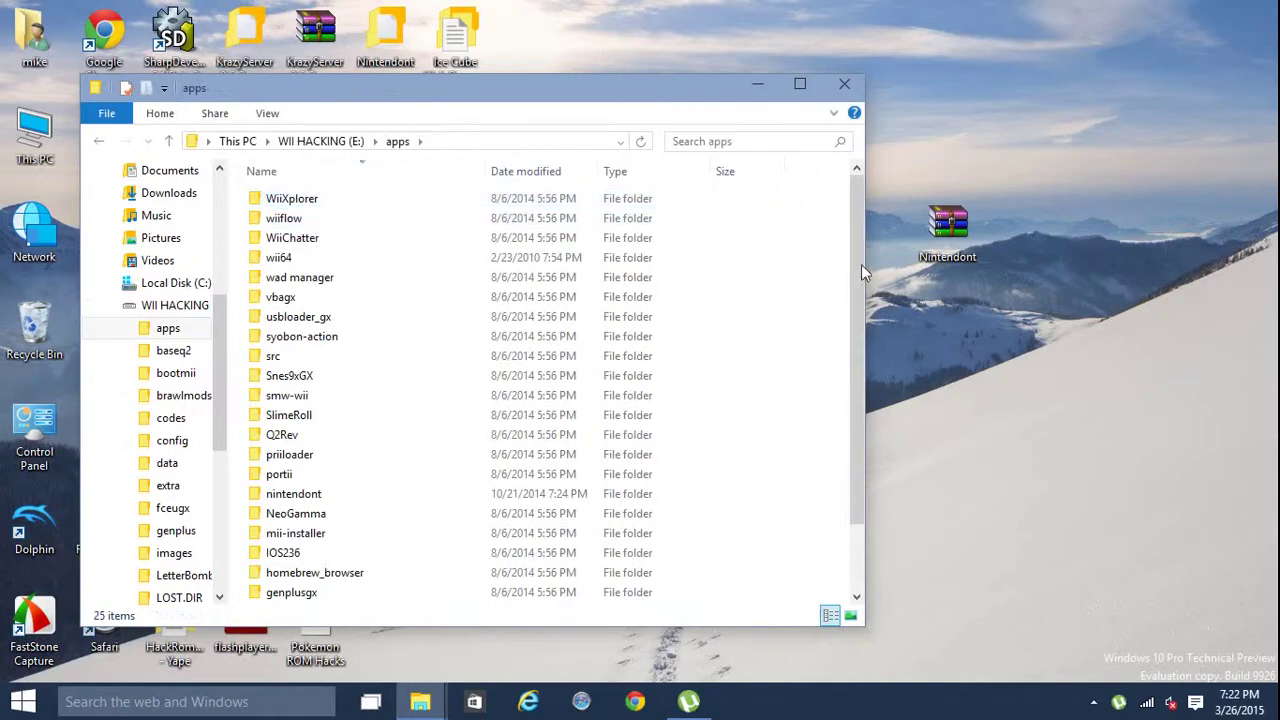
pyautogui.moveTo(861, 267); pyautogui.dragTo(865, 381)
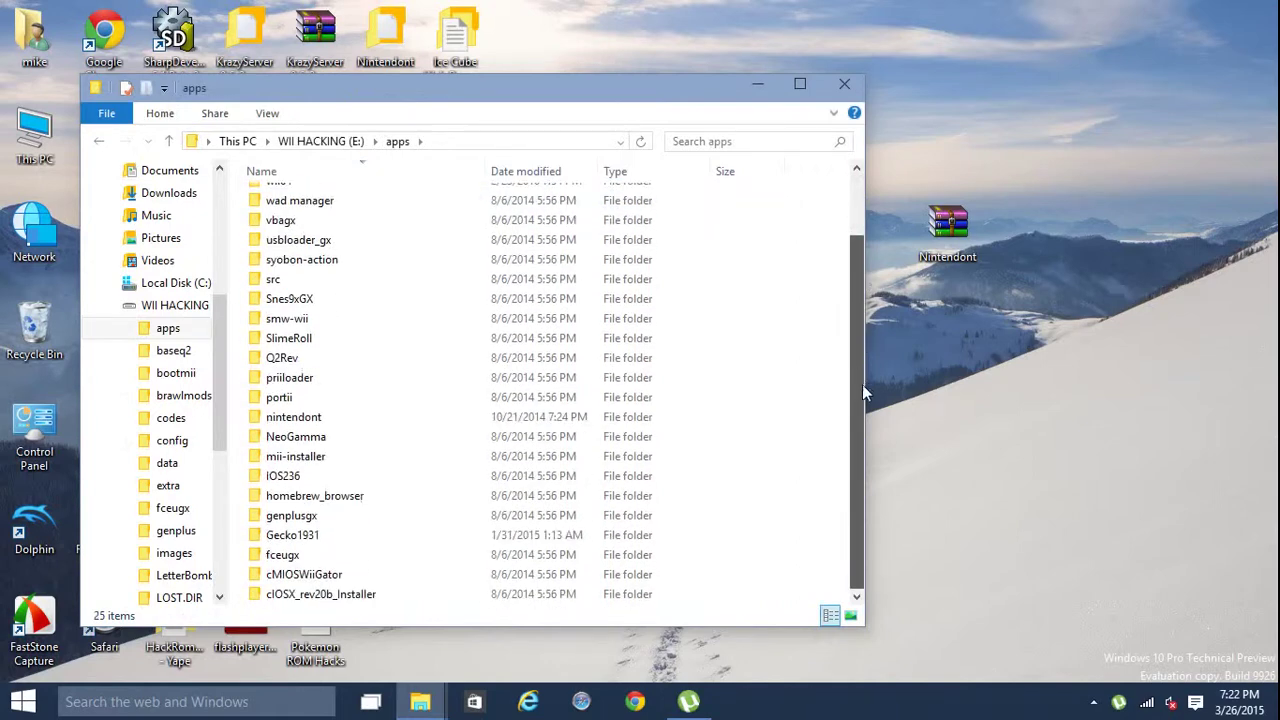
pyautogui.moveTo(859, 333); pyautogui.dragTo(849, 255)
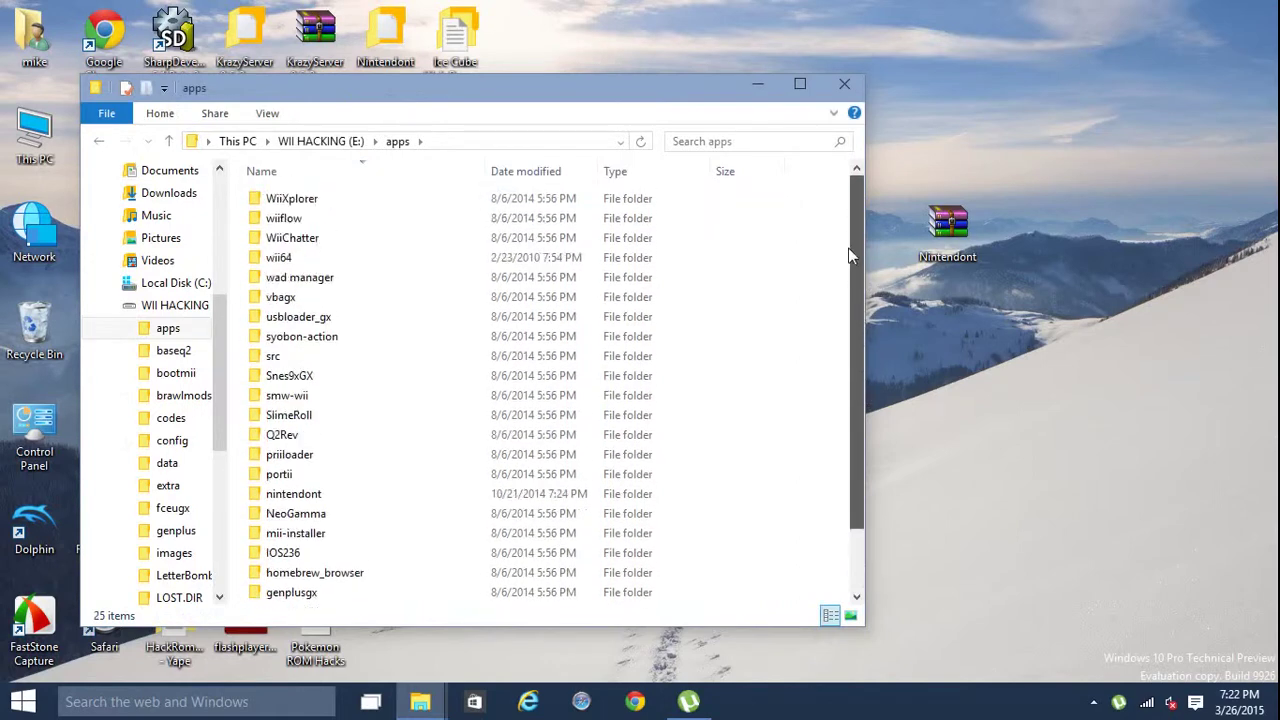
pyautogui.moveTo(847, 301); pyautogui.dragTo(876, 393)
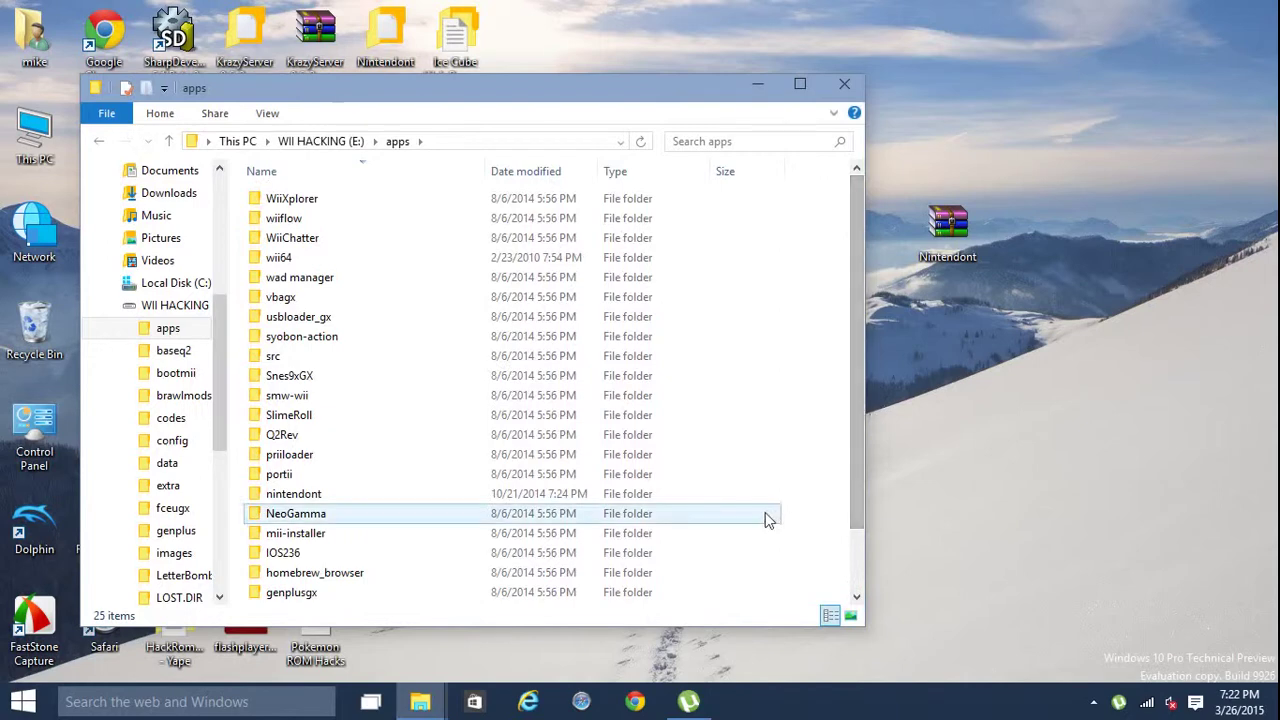
pyautogui.doubleClick(697, 503)
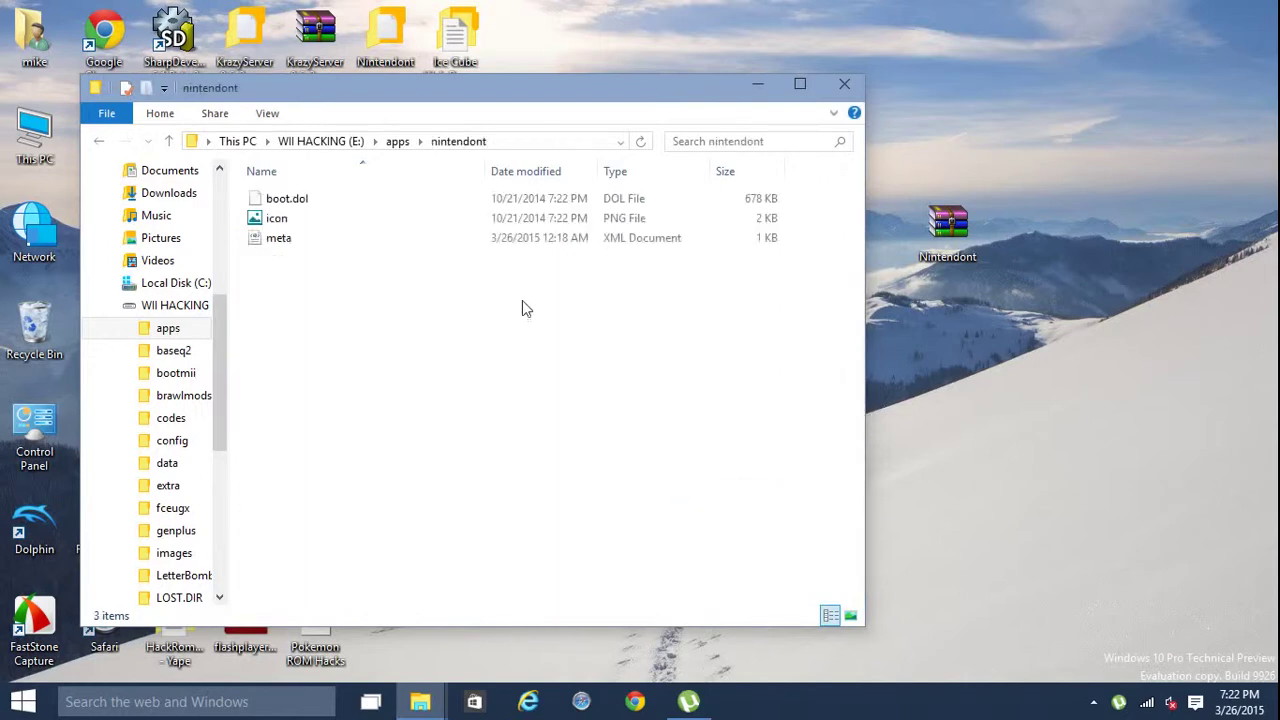
pyautogui.moveTo(416, 332); pyautogui.dragTo(757, 200)
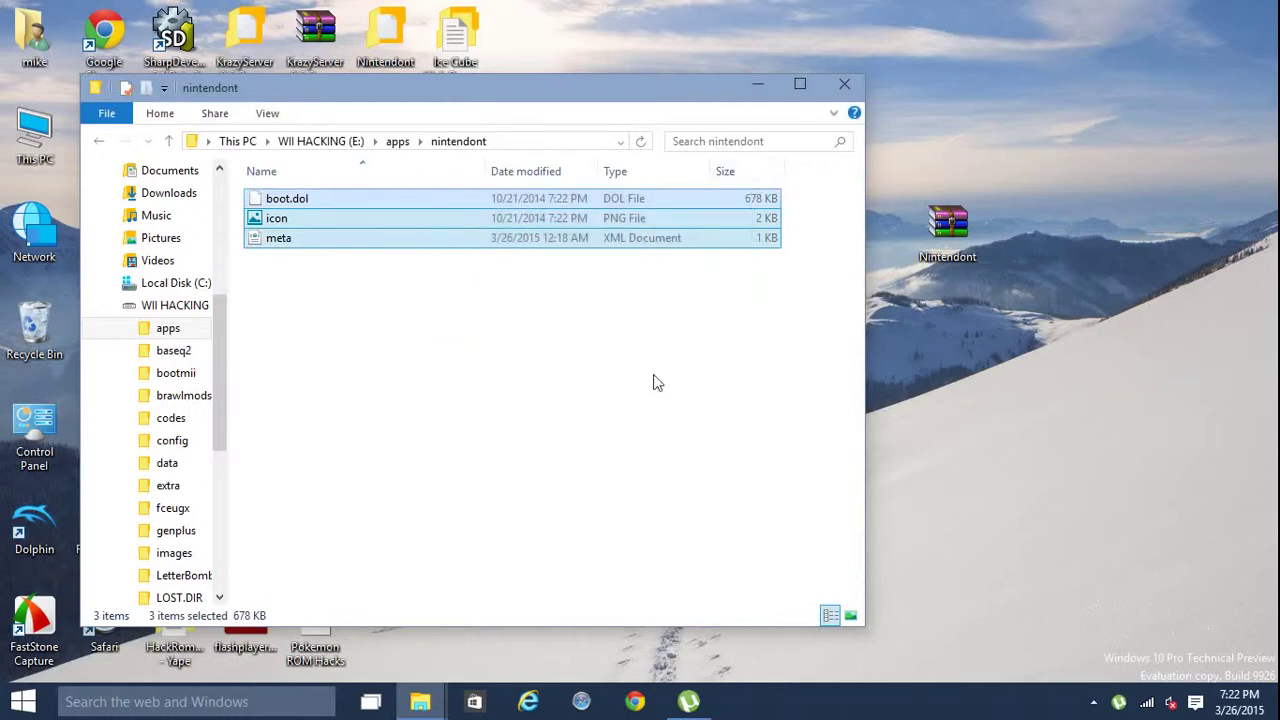
pyautogui.click(654, 380)
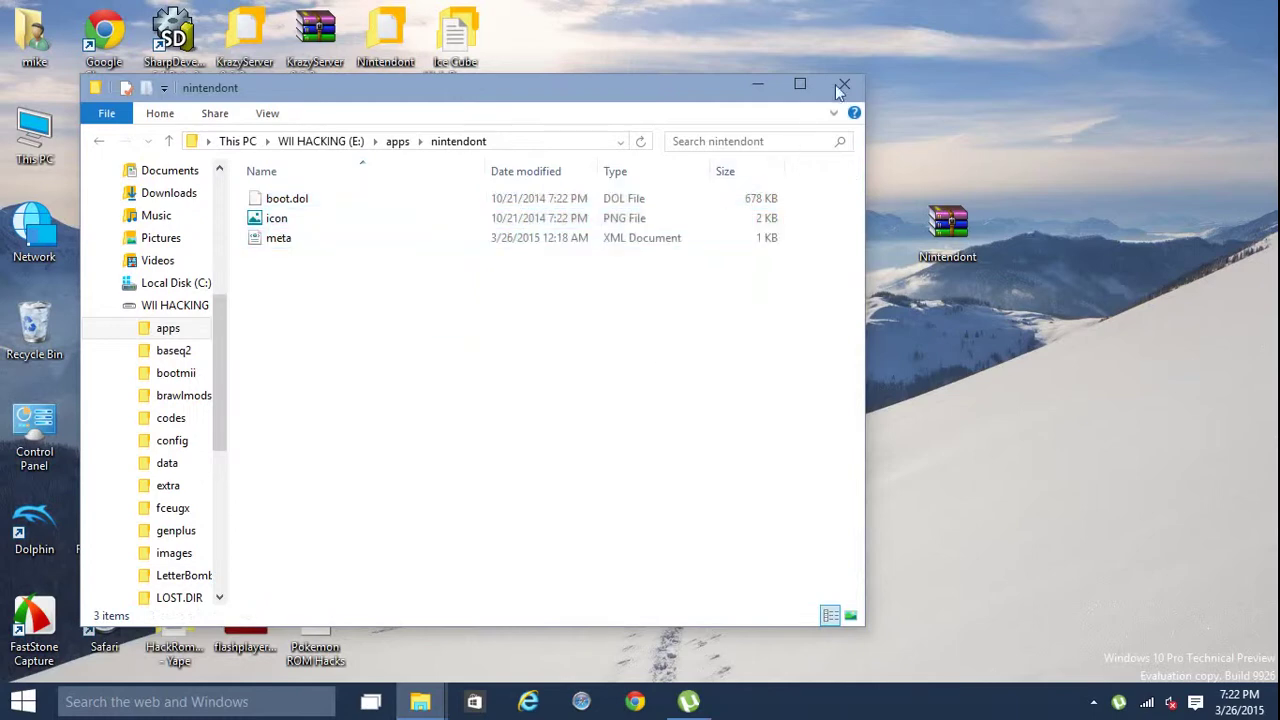
# Step: Eject the WII HACKING (E:) drive
pyautogui.rightClick(190, 311)
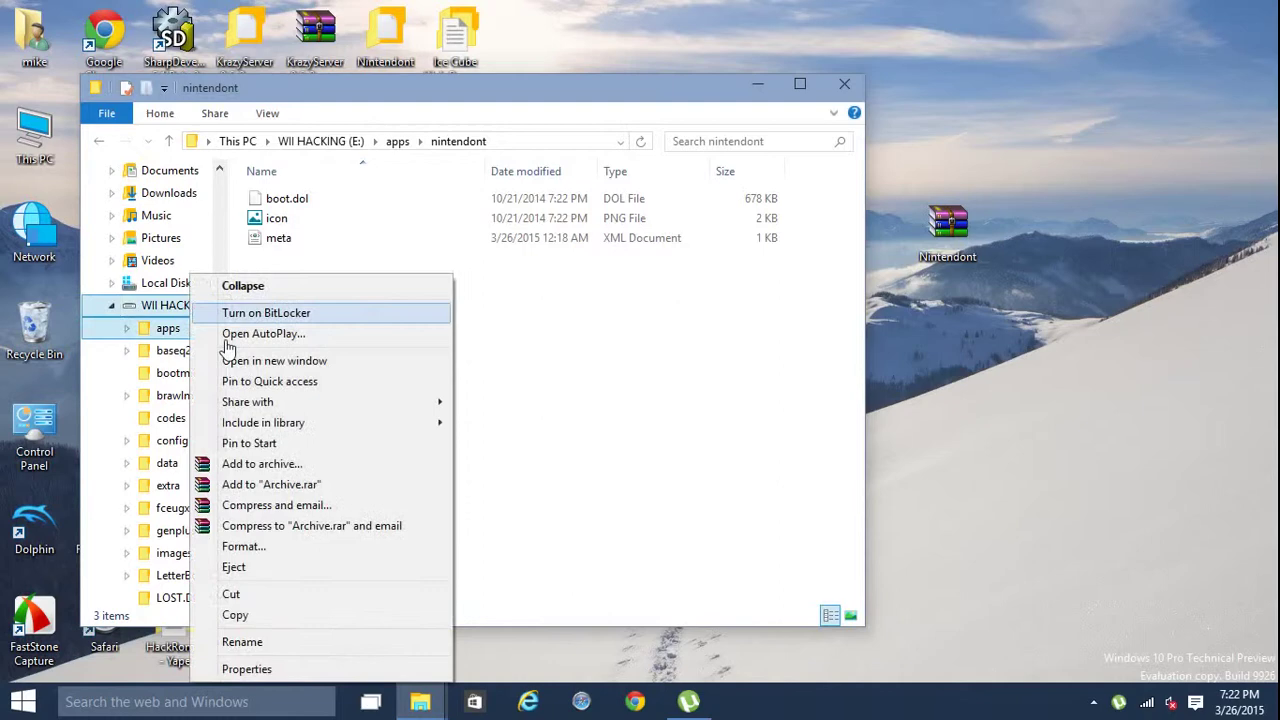
pyautogui.click(234, 568)
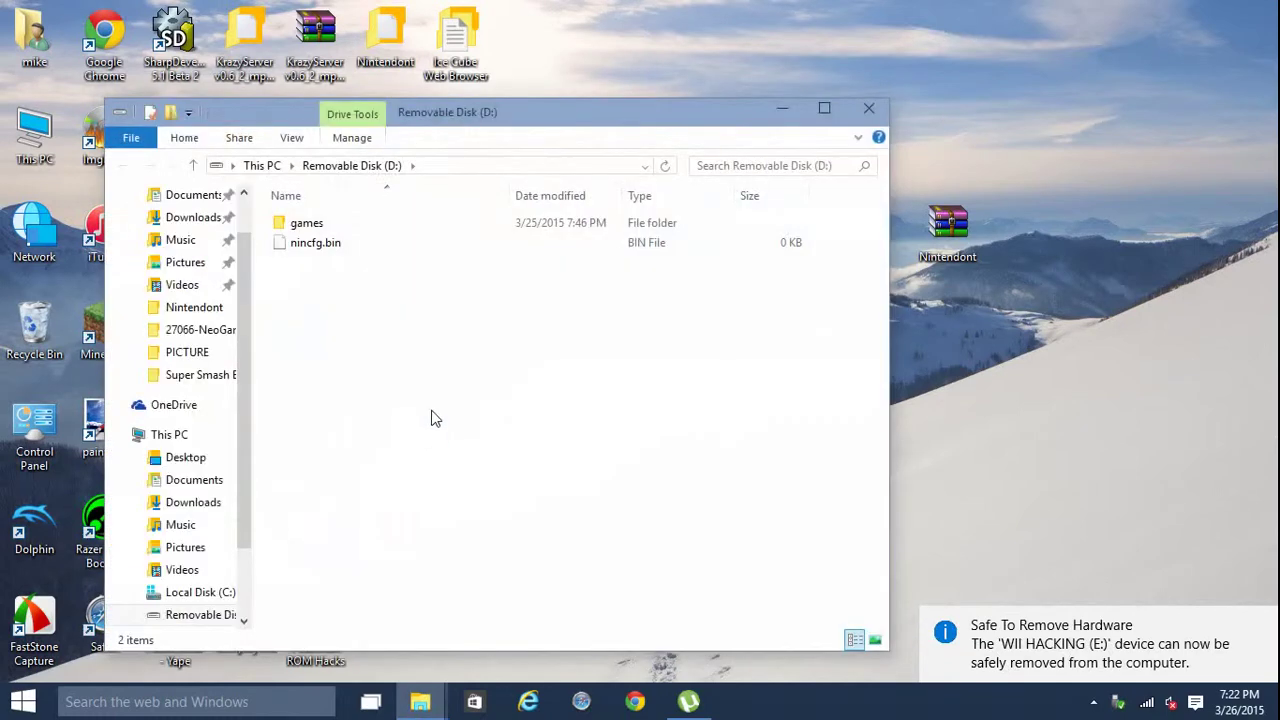
# Step: In The Legend of Zelda Collector's Edition folder under games on Removable Disk (D:), rename the n-tlozcer ISO file to game
pyautogui.click(388, 243)
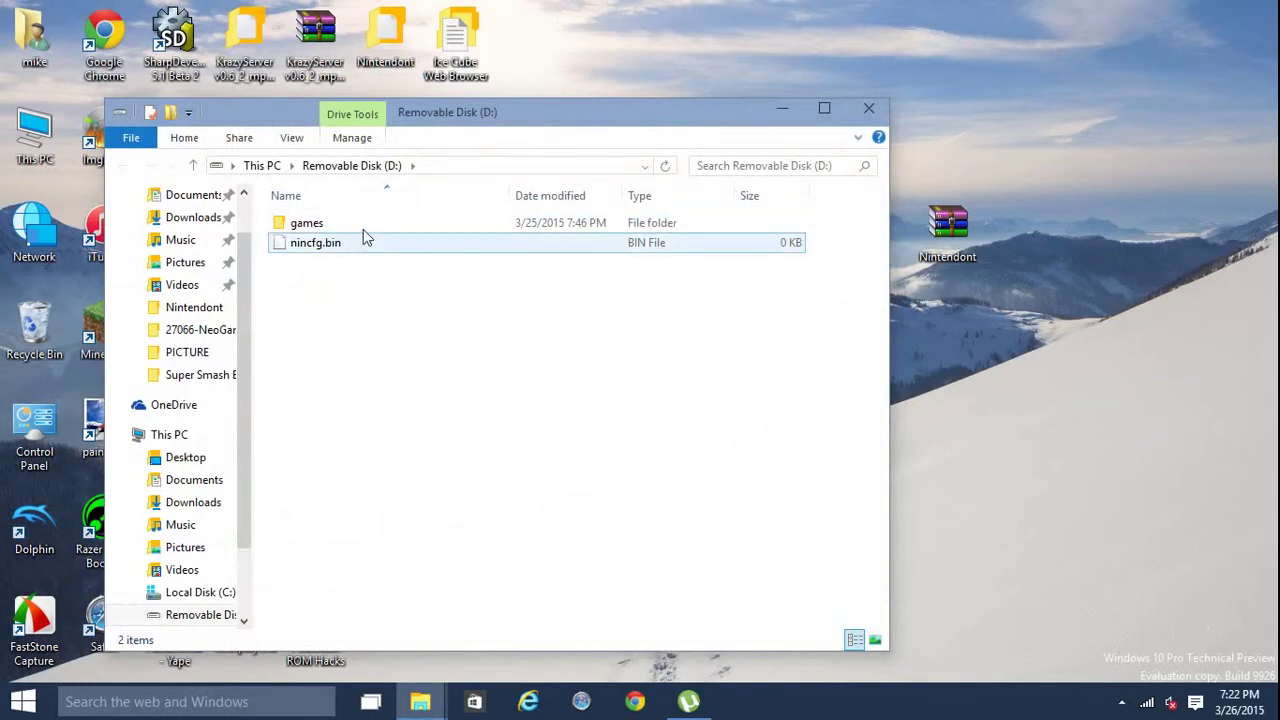
pyautogui.click(363, 229)
pyautogui.doubleClick(363, 229)
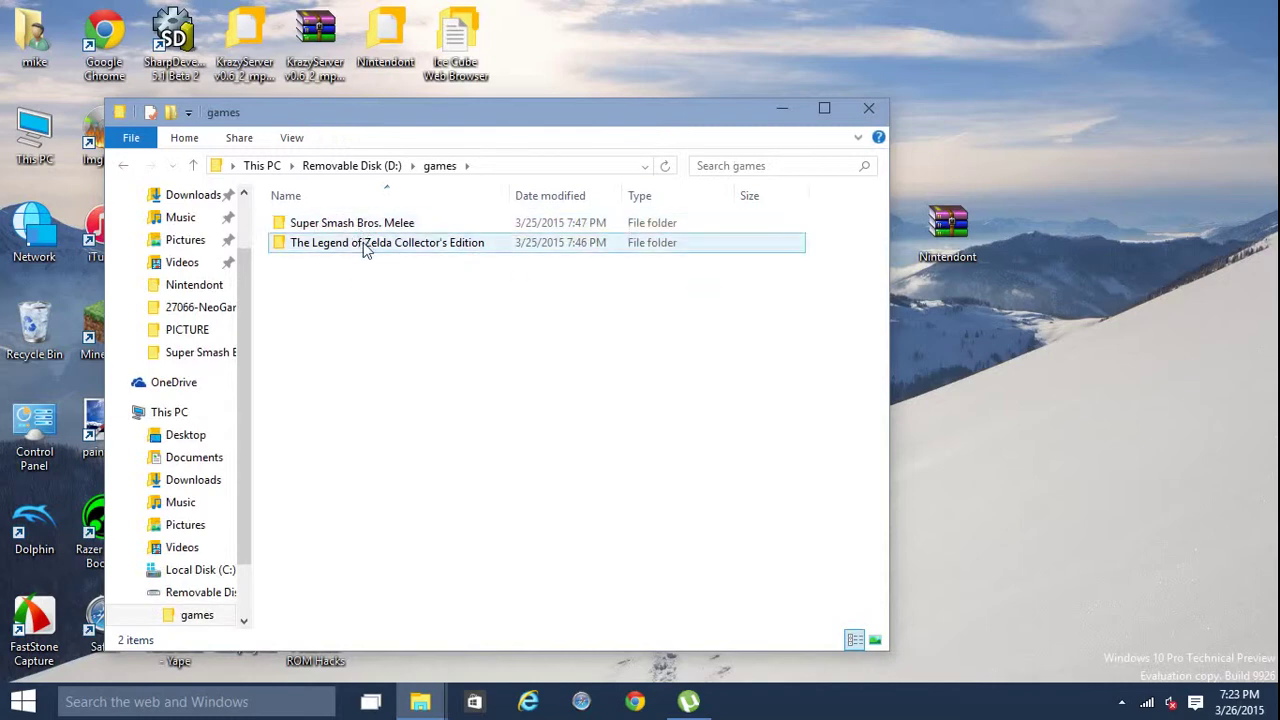
pyautogui.click(366, 250)
pyautogui.doubleClick(371, 251)
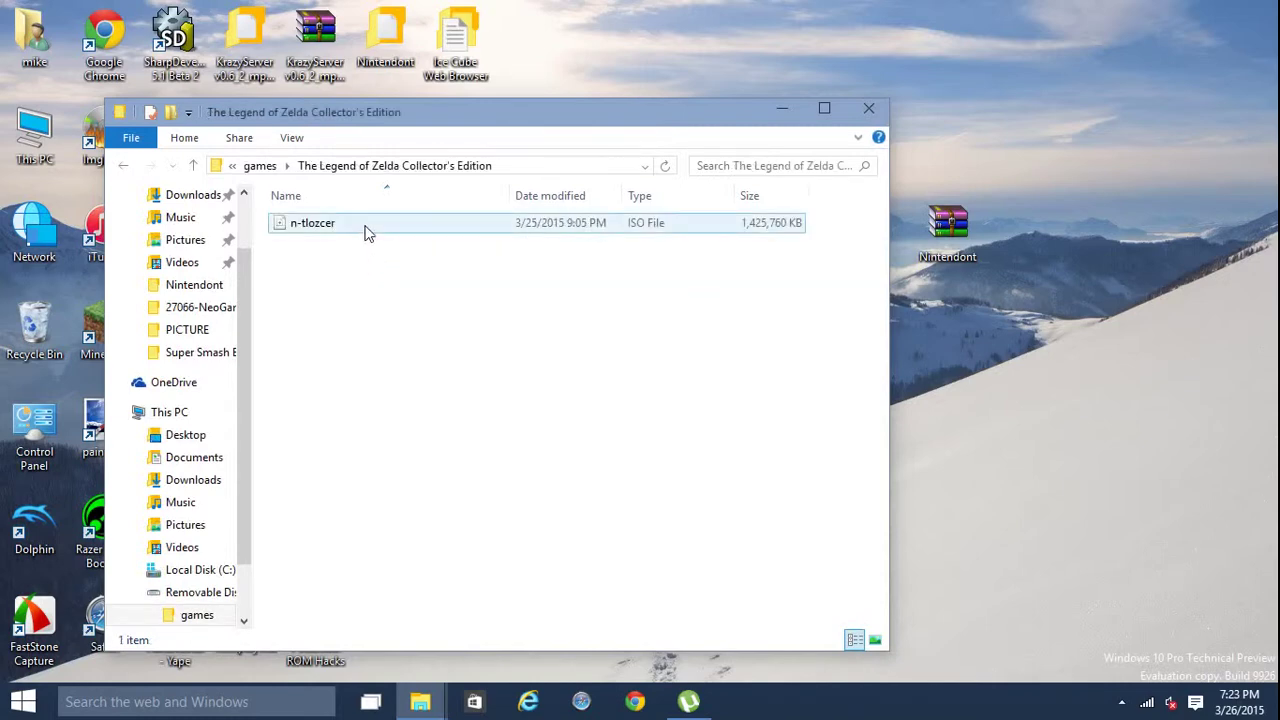
pyautogui.click(366, 230)
pyautogui.rightClick(366, 230)
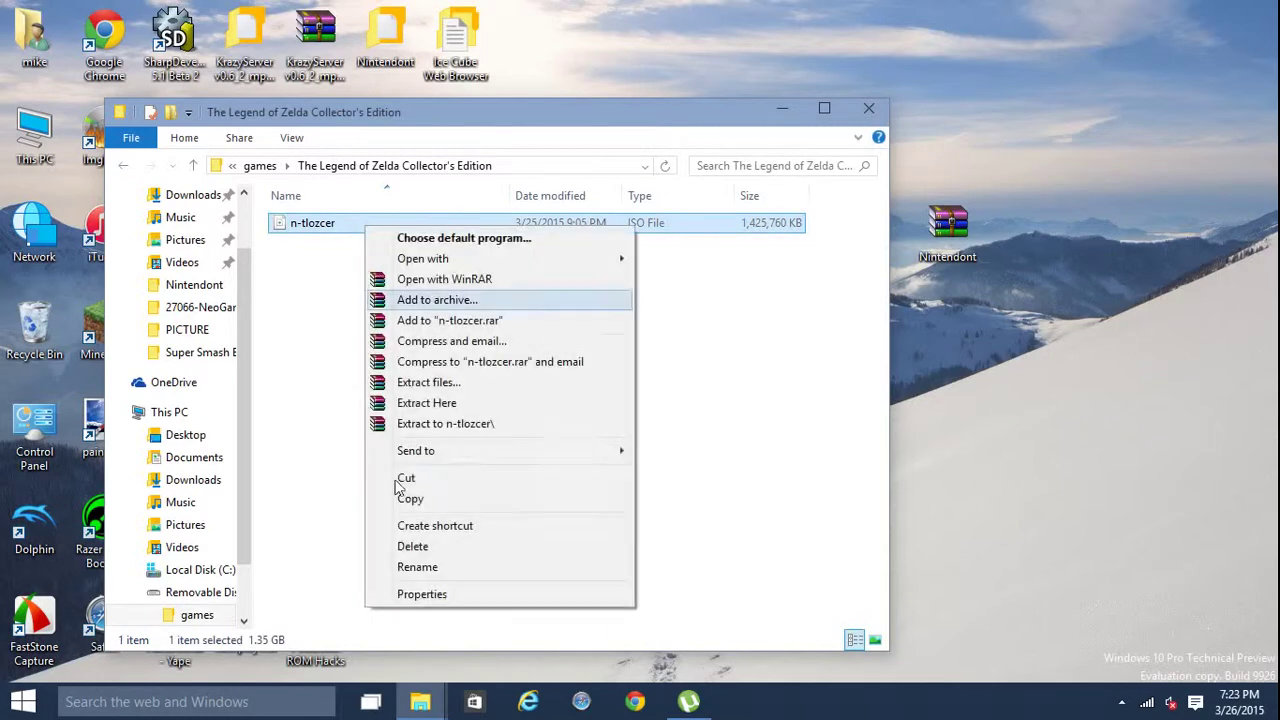
pyautogui.click(405, 567)
pyautogui.write('game')
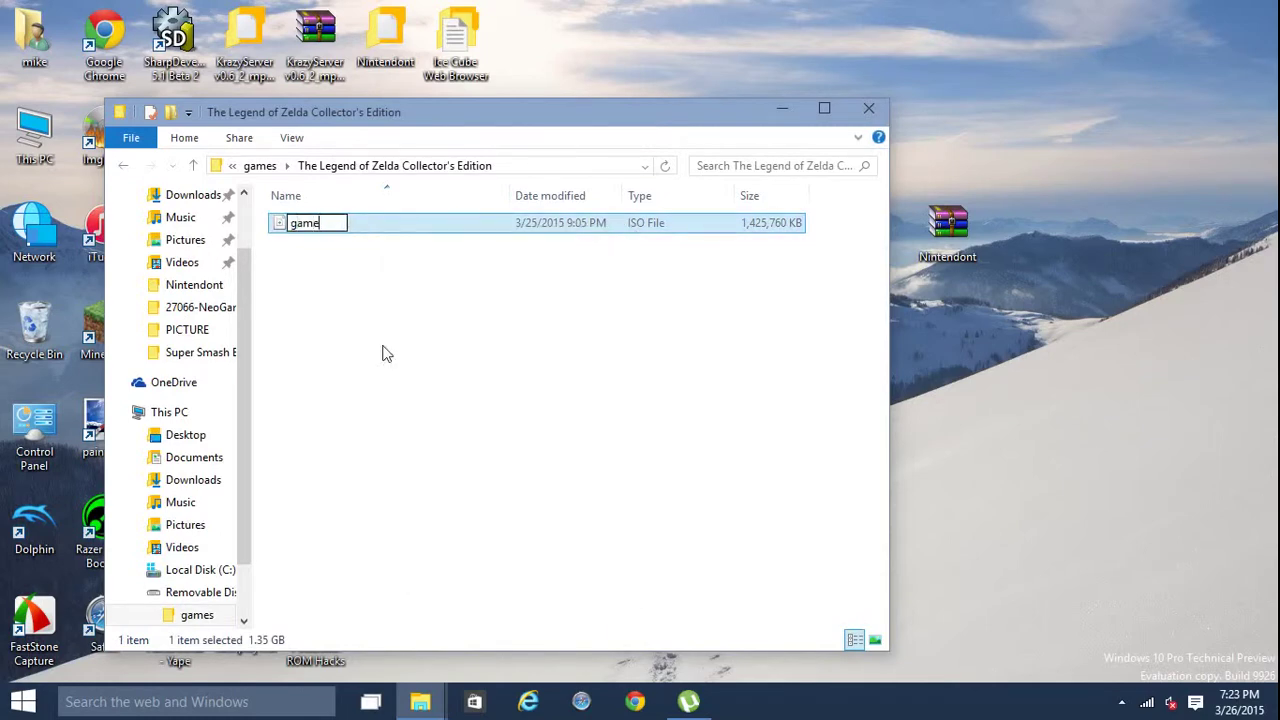
pyautogui.press('Return')
# Step: Go back to the games folder and check the name of the ISO file inside the Super Smash Bros. Melee folder
pyautogui.click(124, 167)
pyautogui.doubleClick(306, 246)
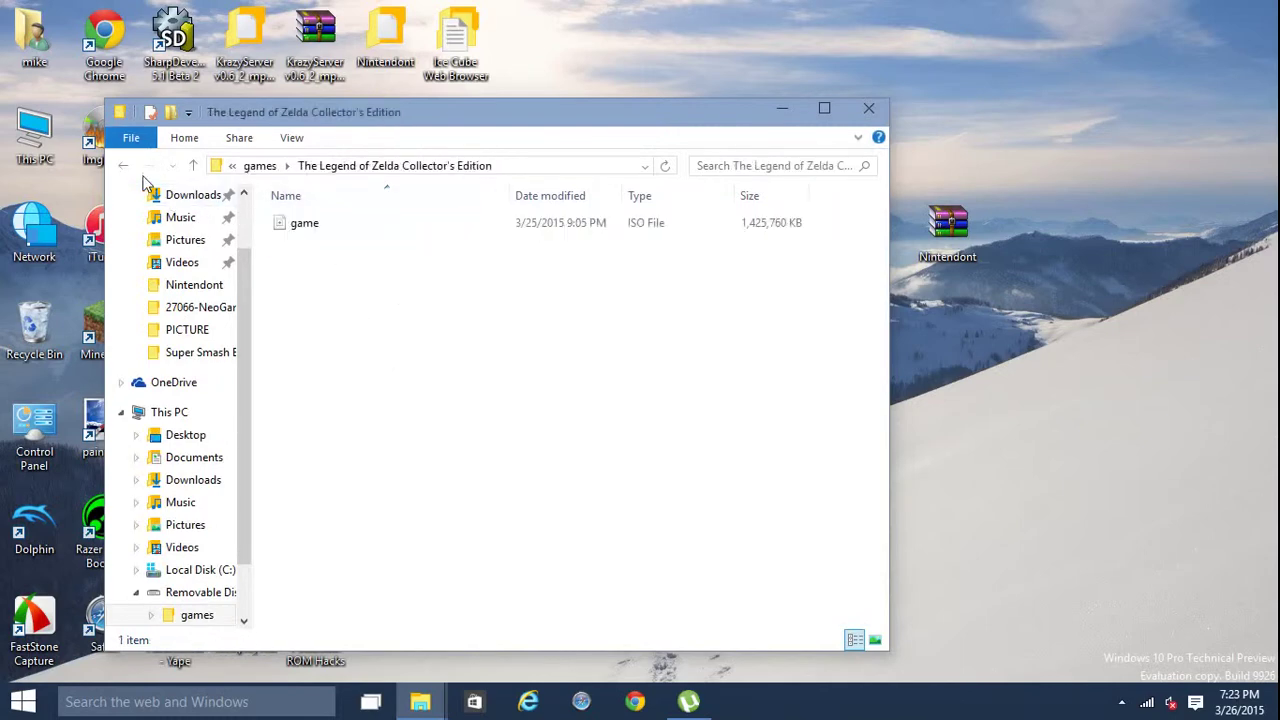
pyautogui.click(121, 166)
pyautogui.doubleClick(357, 220)
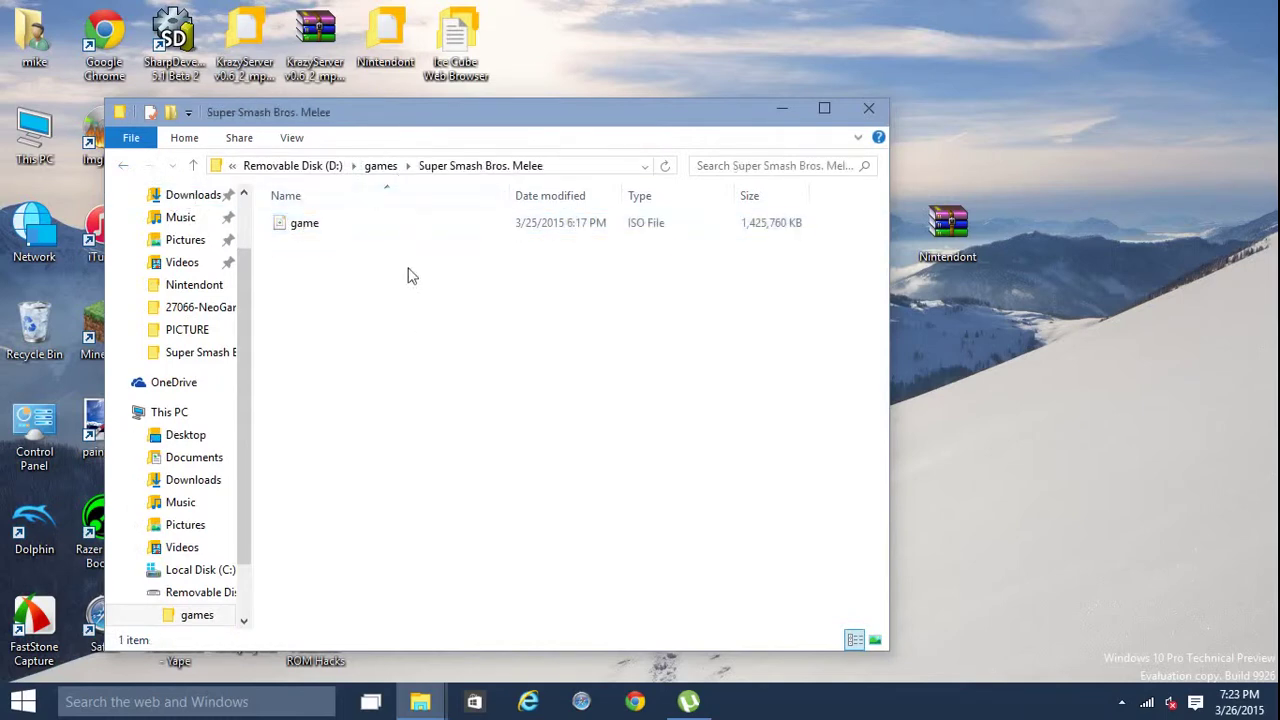
pyautogui.click(348, 227)
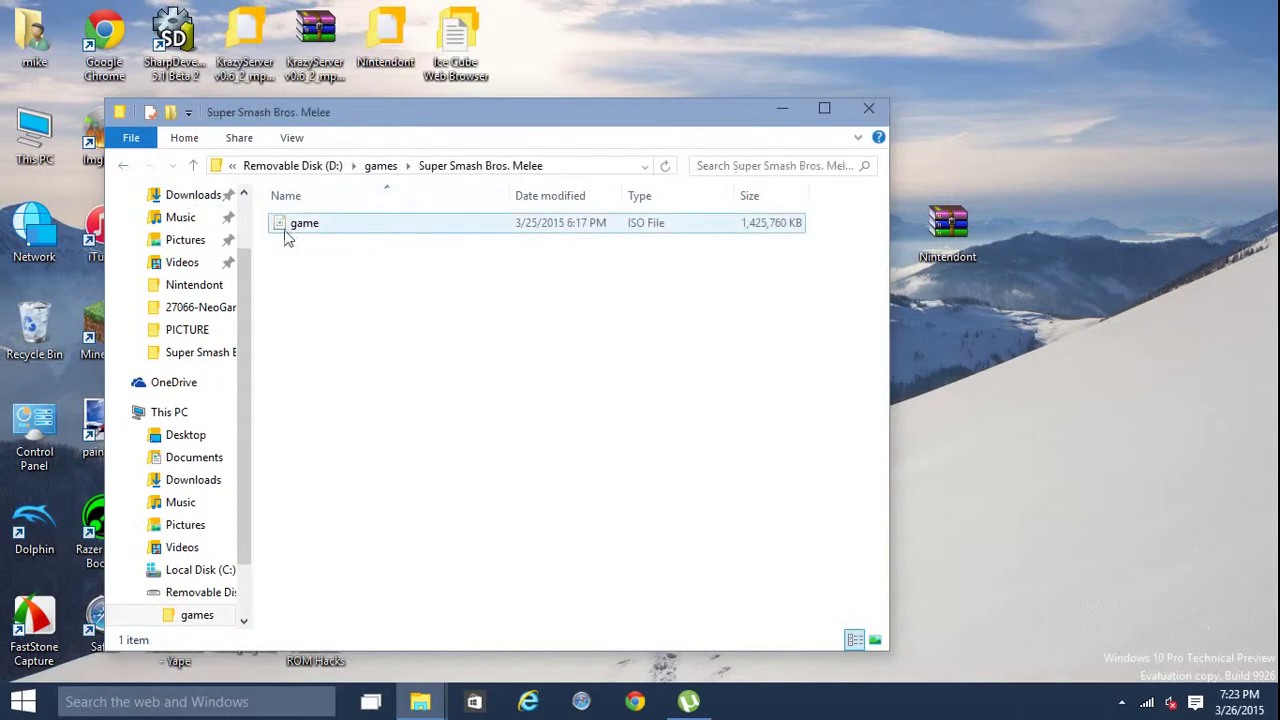
pyautogui.click(415, 251)
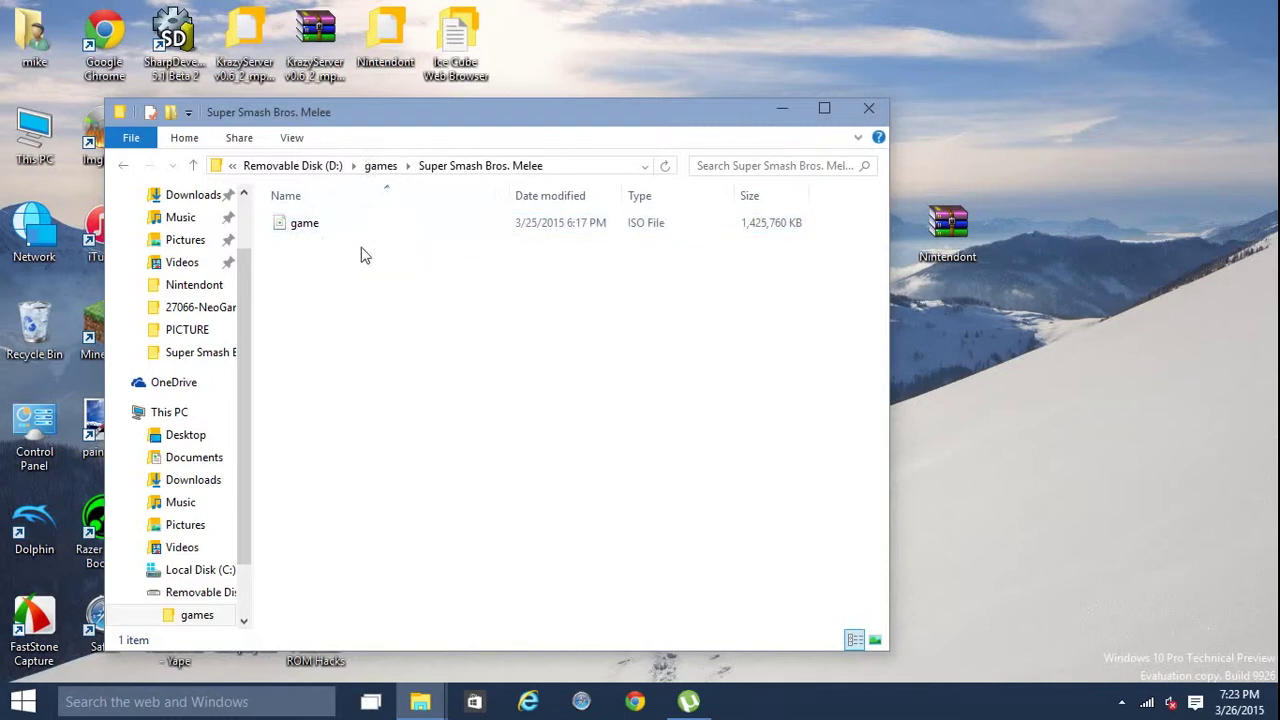
# Step: Return to the root of Removable Disk (D:) and reopen the games folder to review the folder structure
pyautogui.click(123, 166)
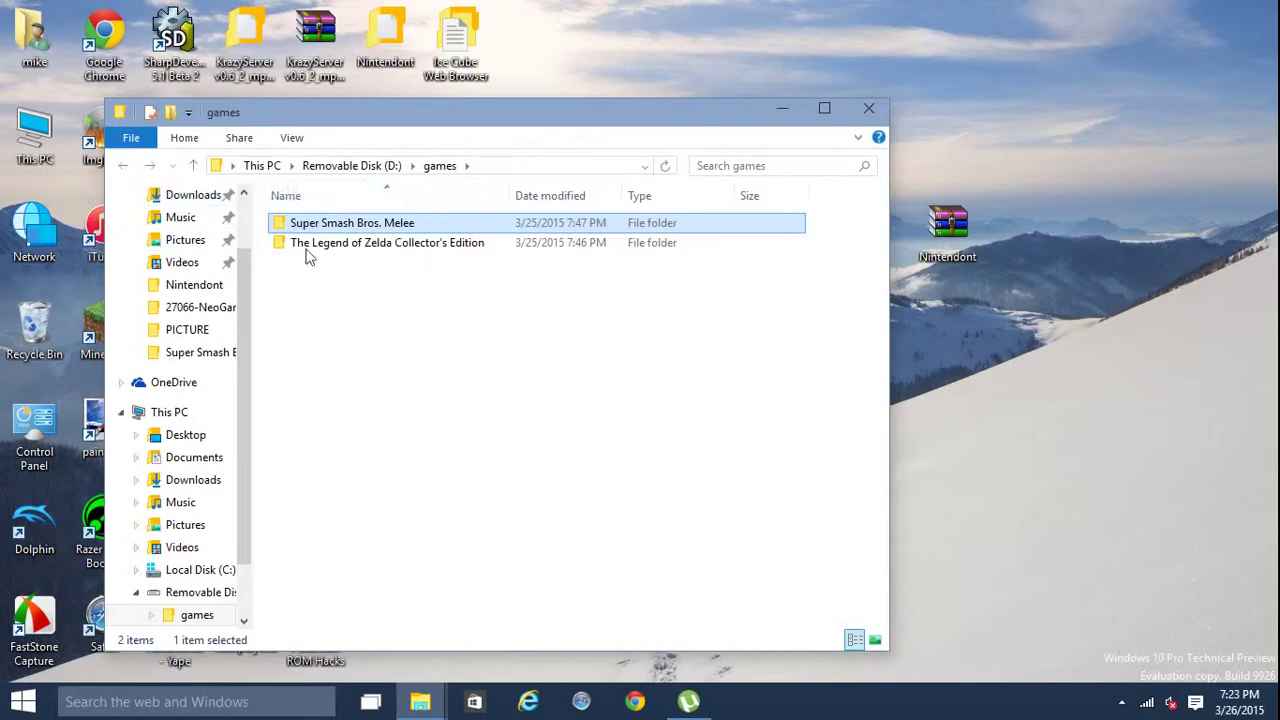
pyautogui.click(121, 170)
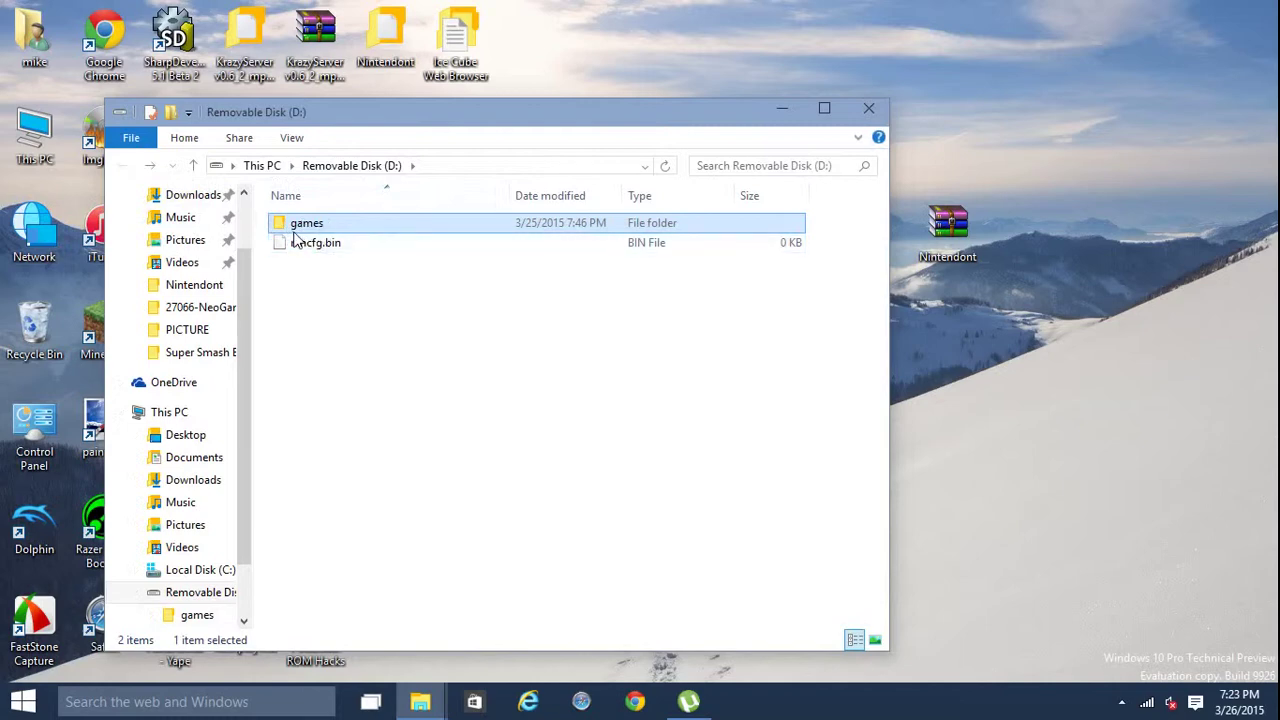
pyautogui.doubleClick(316, 231)
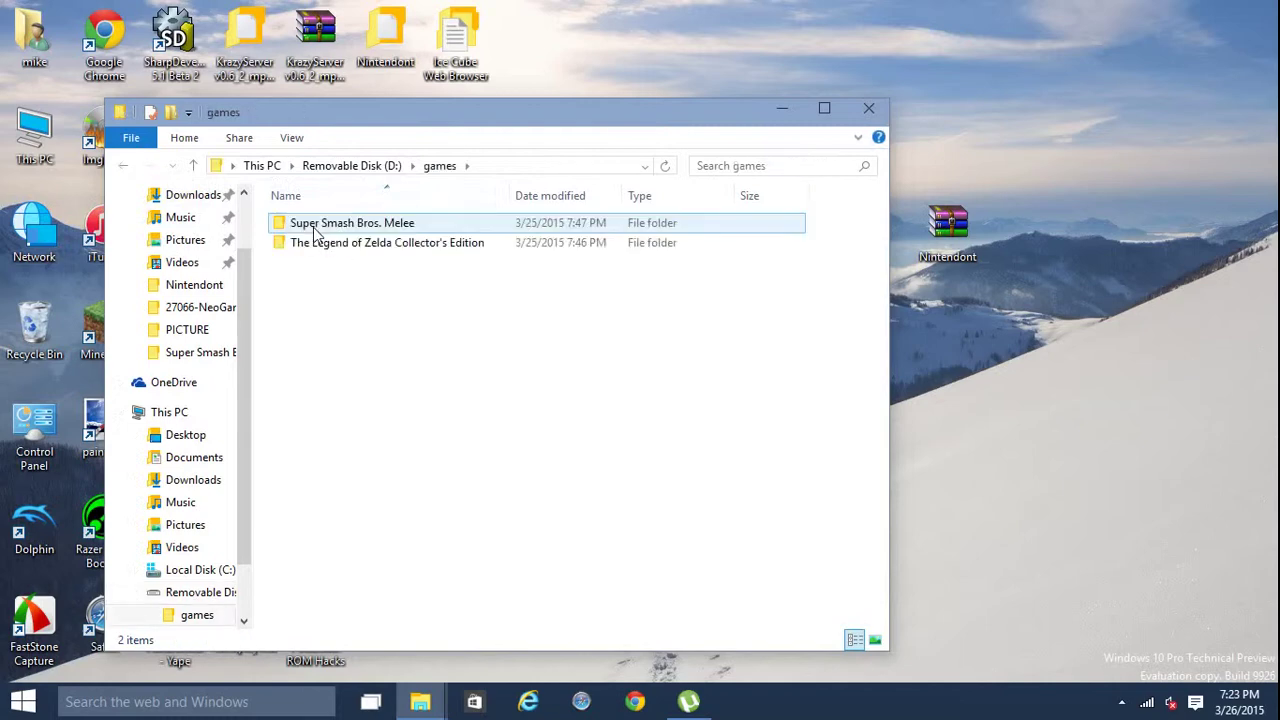
# Step: Create a folder named Luigi's Mansion inside the games folder on Removable Disk (D:) and open it
pyautogui.rightClick(336, 336)
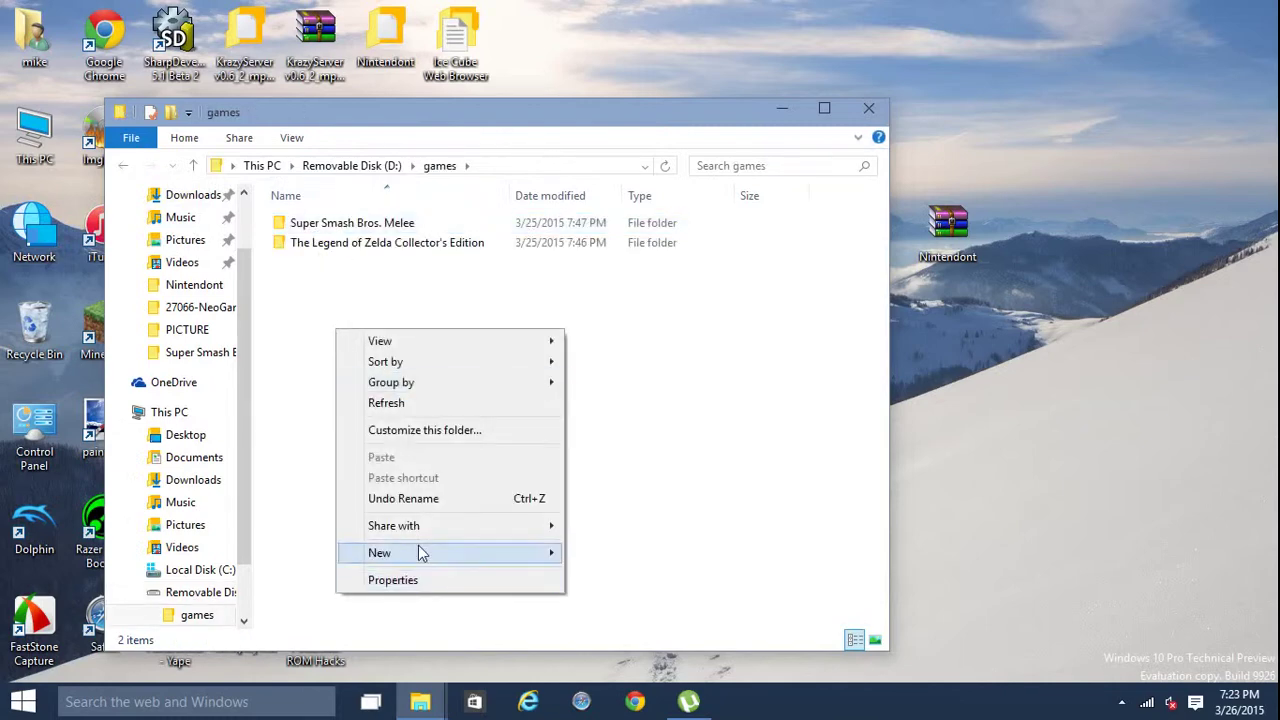
pyautogui.moveTo(423, 551)
pyautogui.click(607, 381)
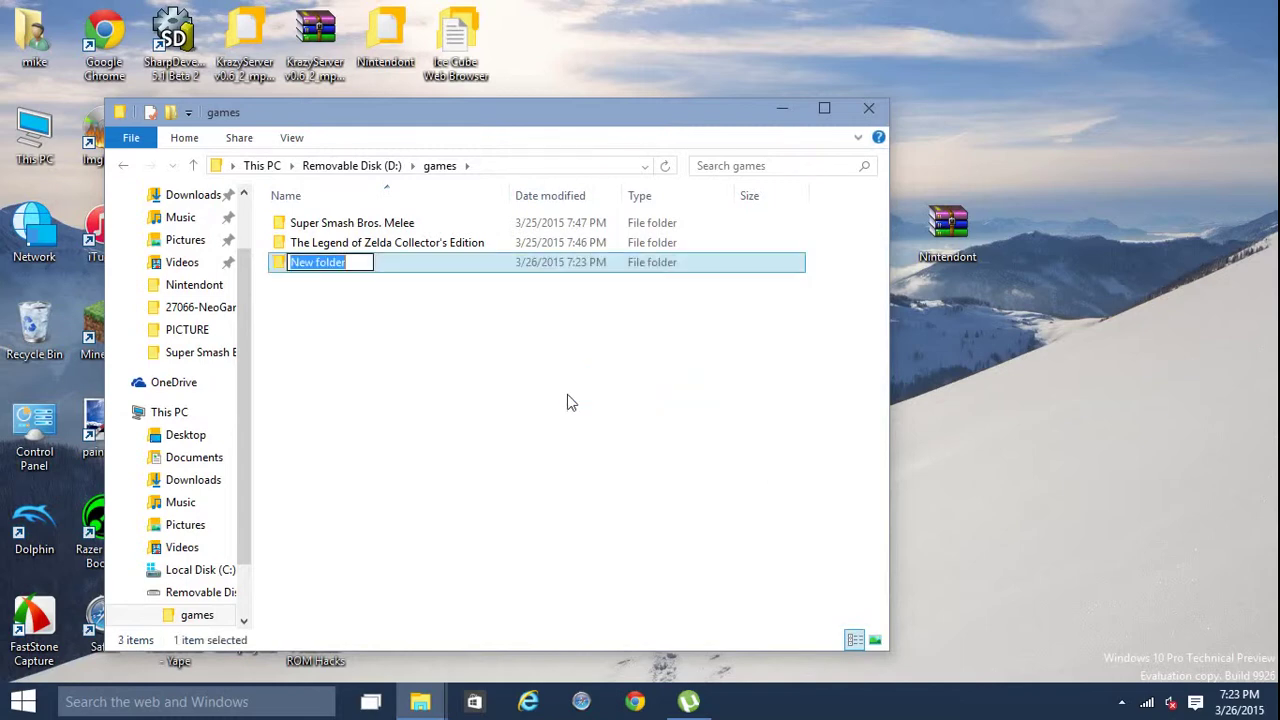
pyautogui.write('Luigi')
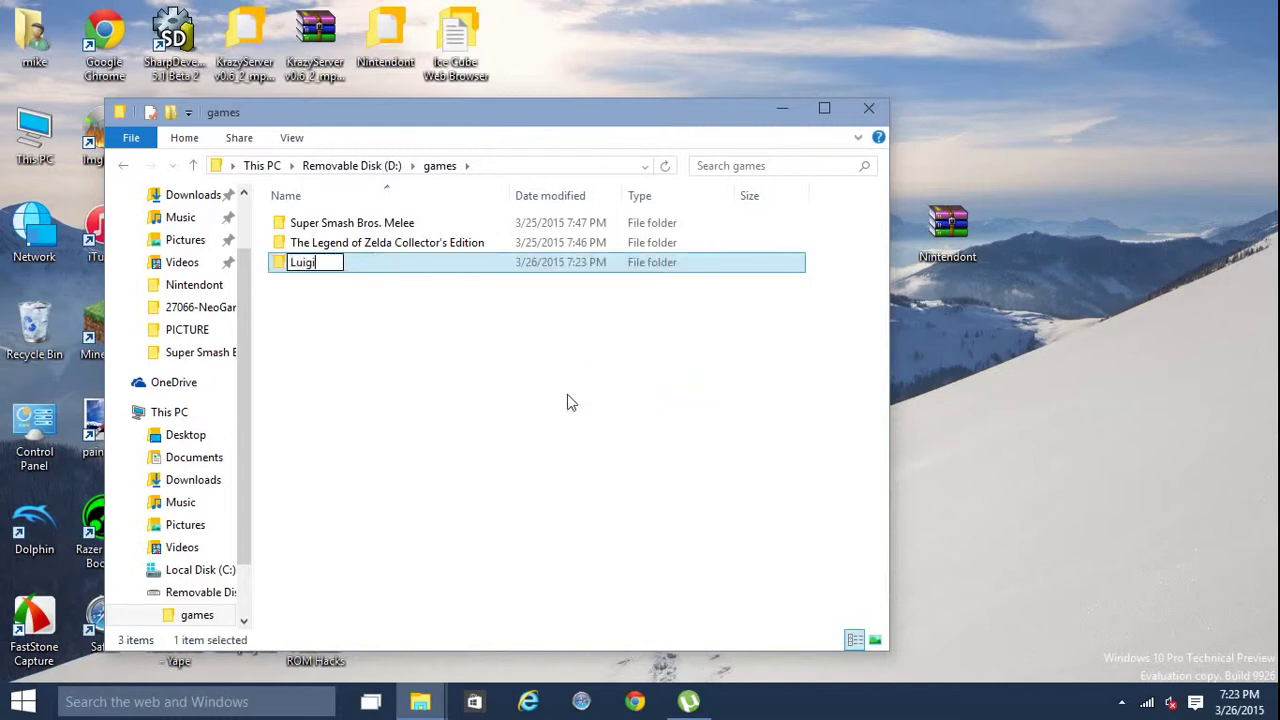
pyautogui.write("'s Mansion")
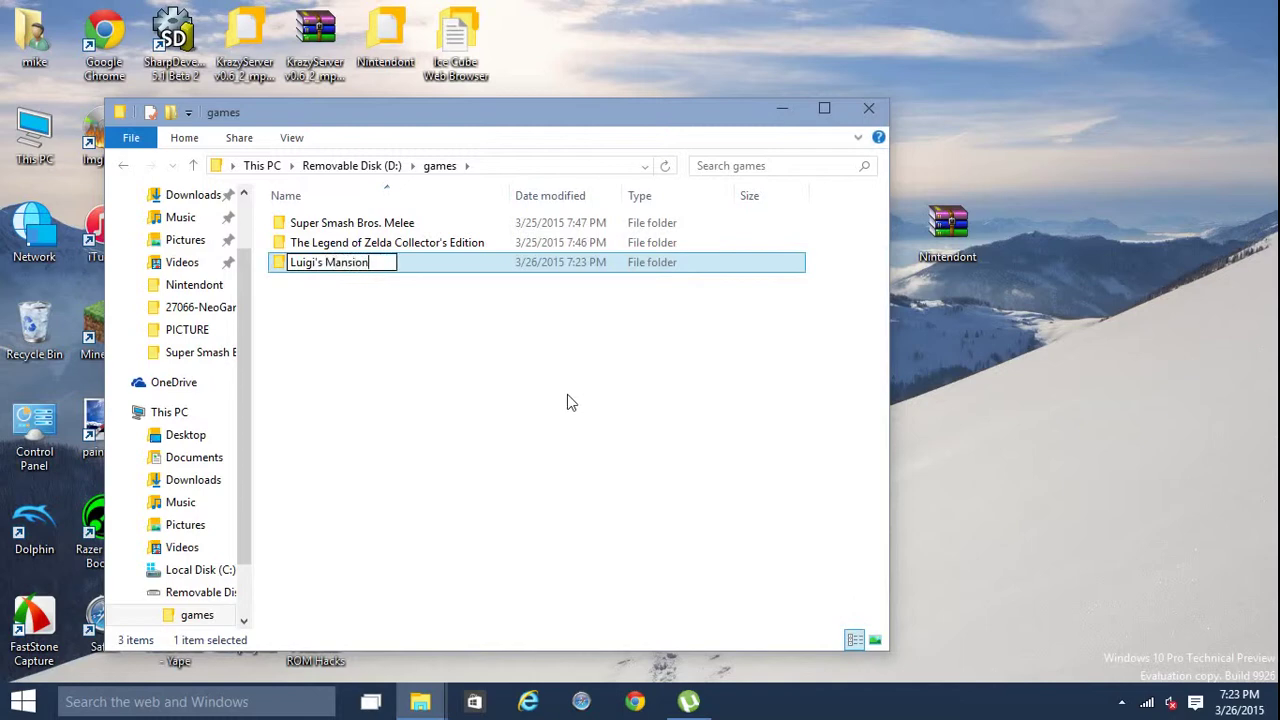
pyautogui.press('Return')
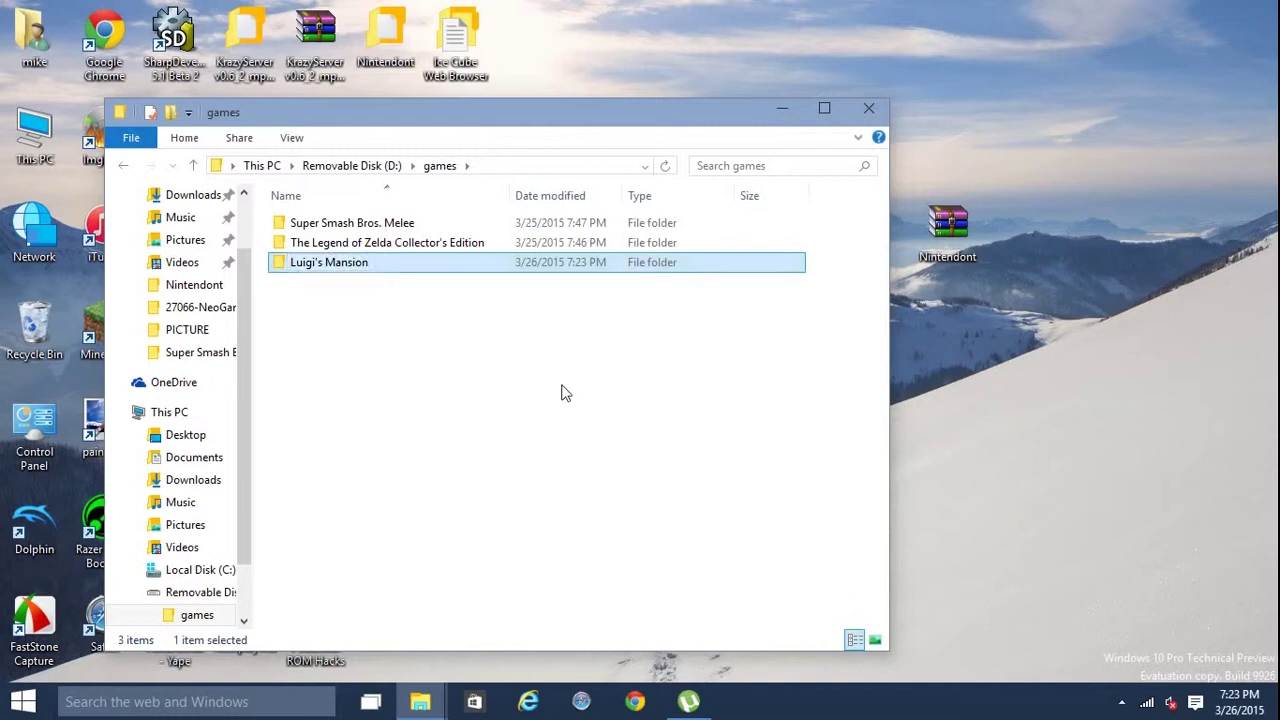
pyautogui.doubleClick(496, 266)
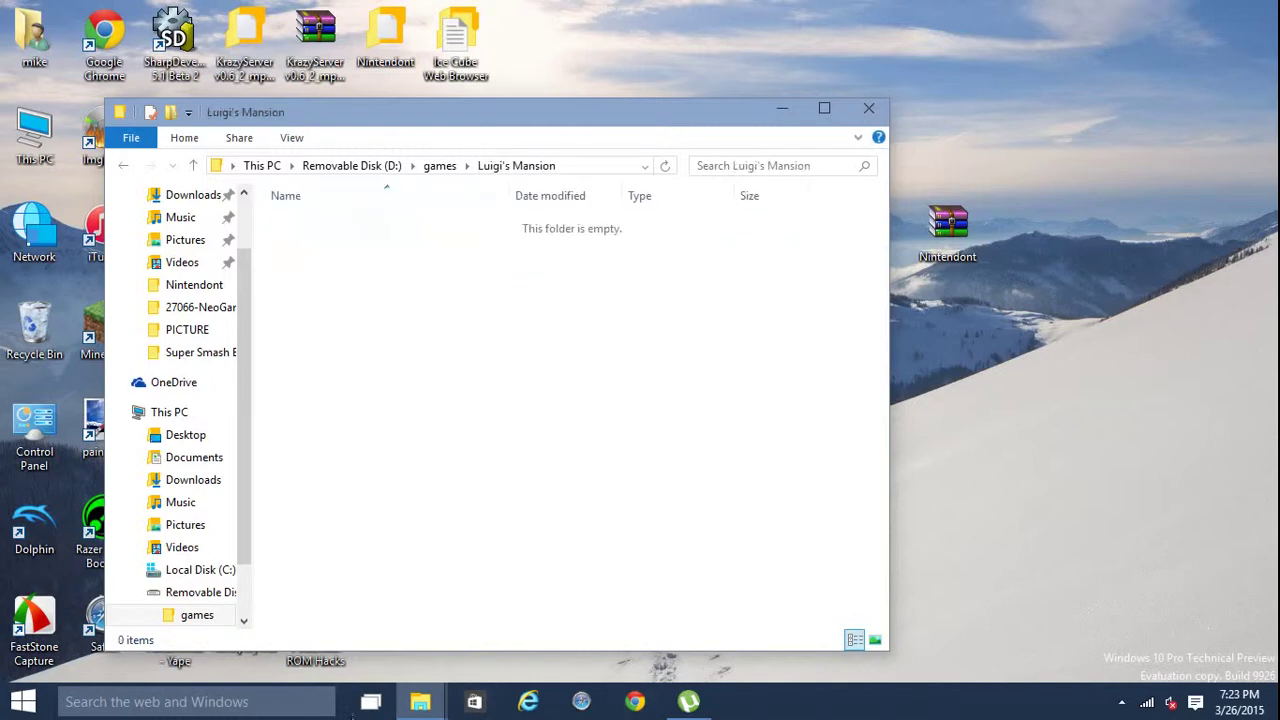
# Step: Show the desktop and rename the luigi mansion ISO file there as Luigi's Mansion
pyautogui.click(1274, 690)
pyautogui.rightClick(812, 355)
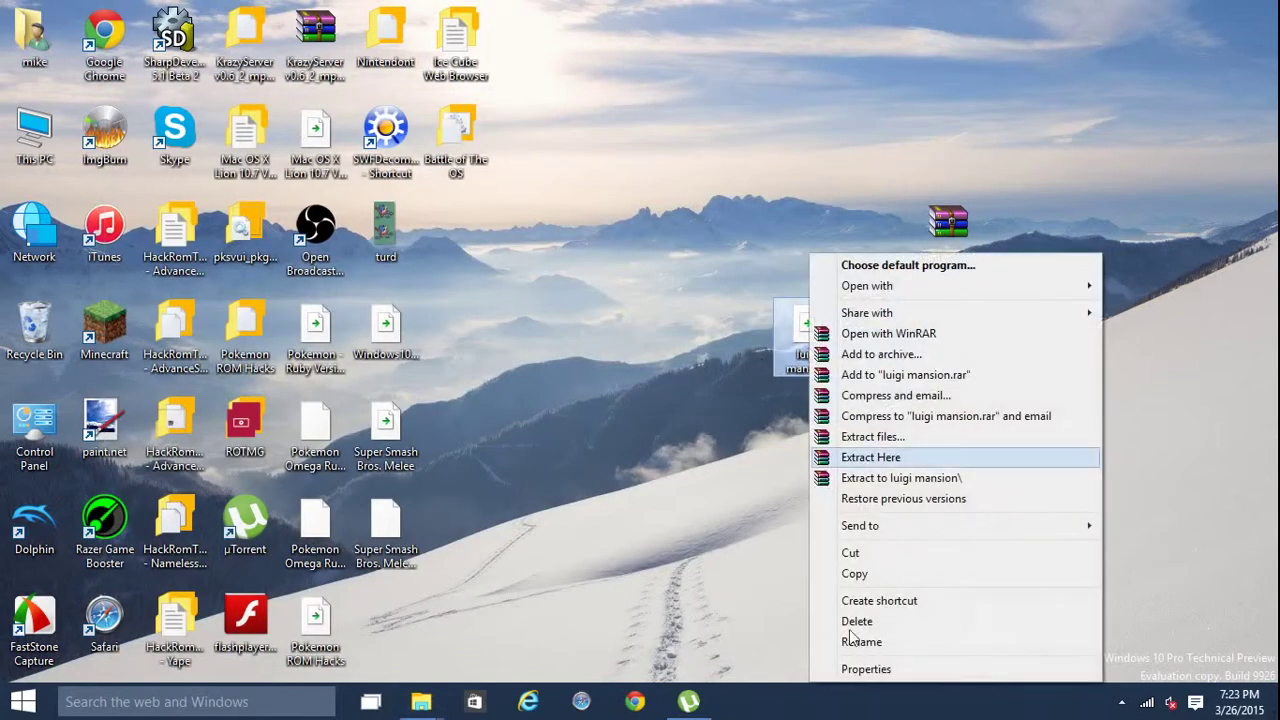
pyautogui.click(852, 645)
pyautogui.press('Return')
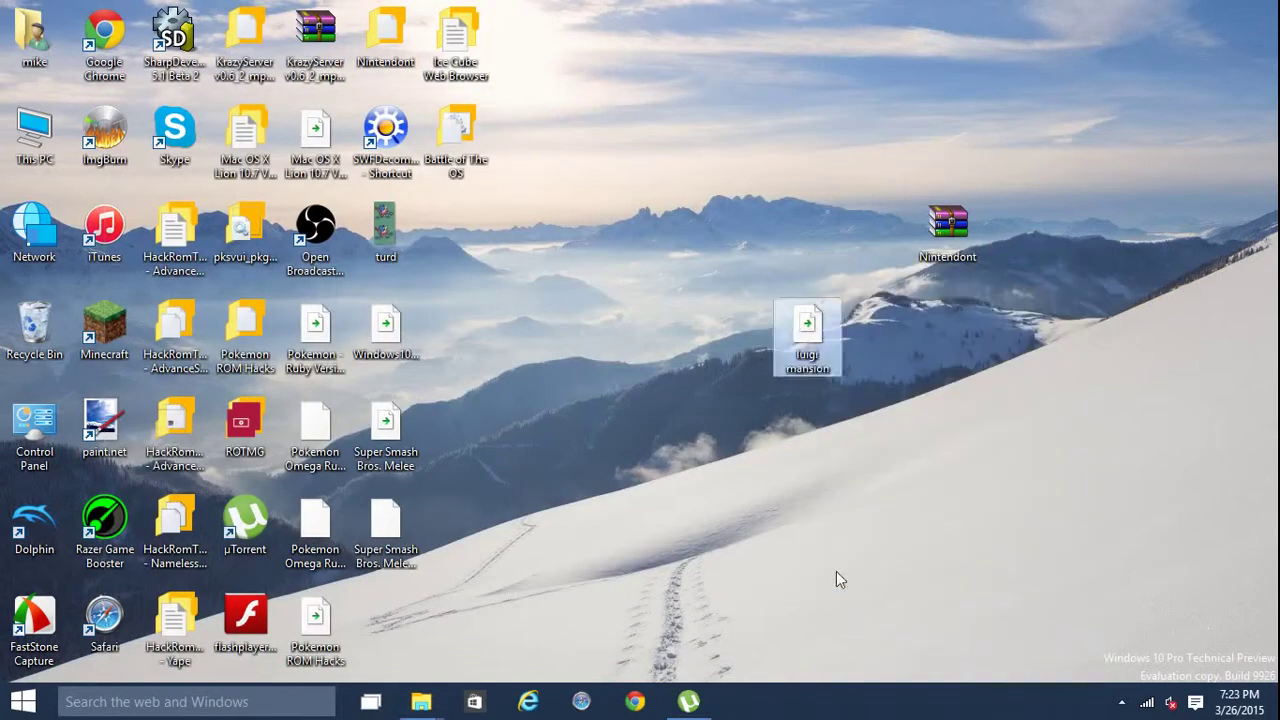
pyautogui.rightClick(818, 373)
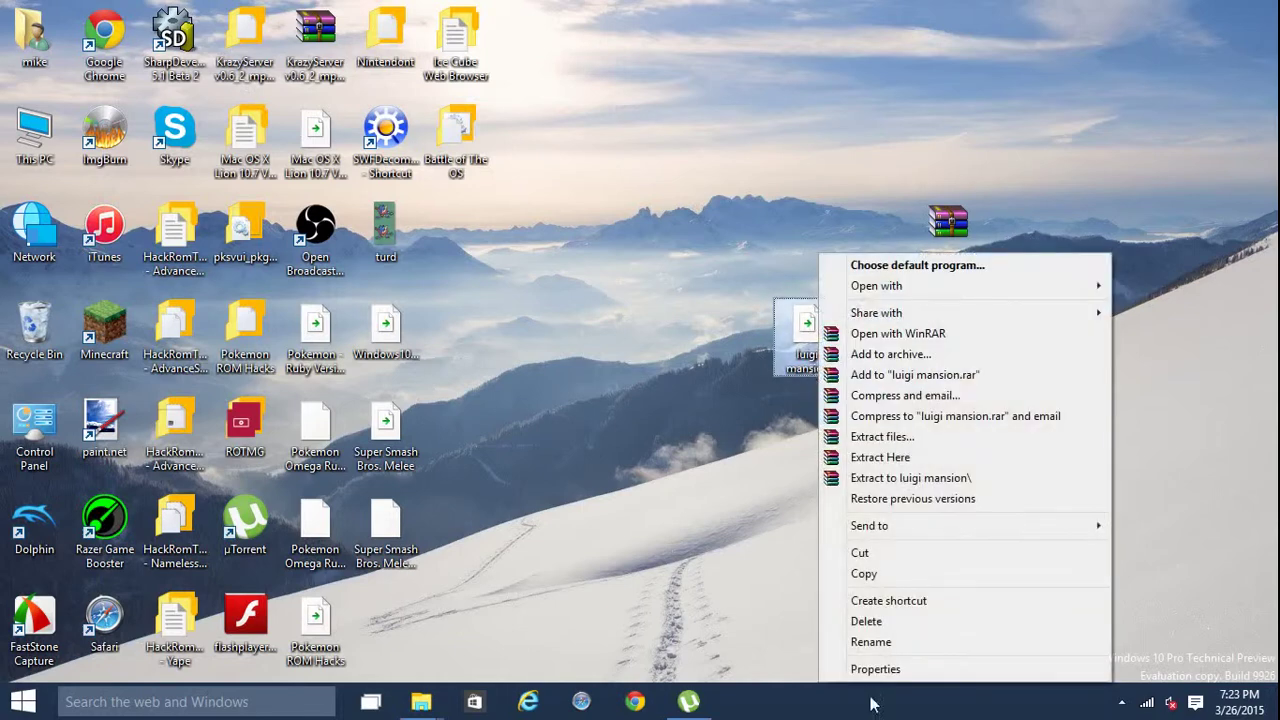
pyautogui.click(860, 645)
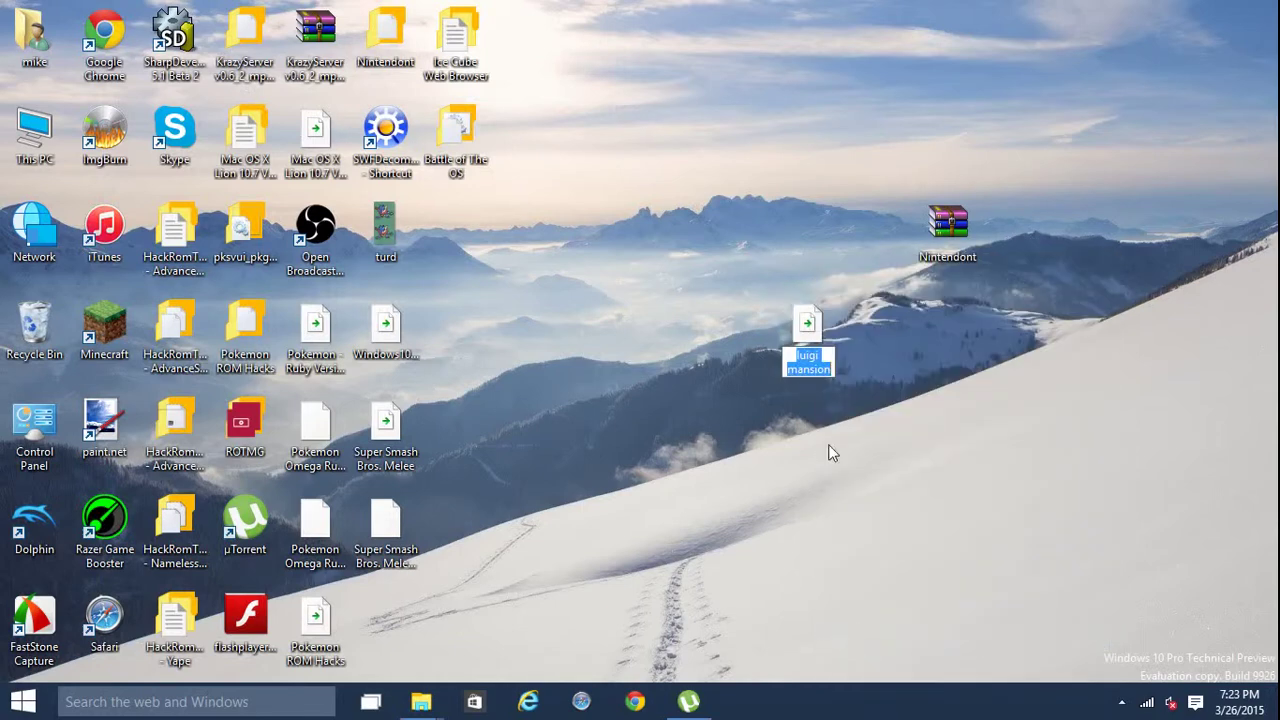
pyautogui.write("Luigi's")
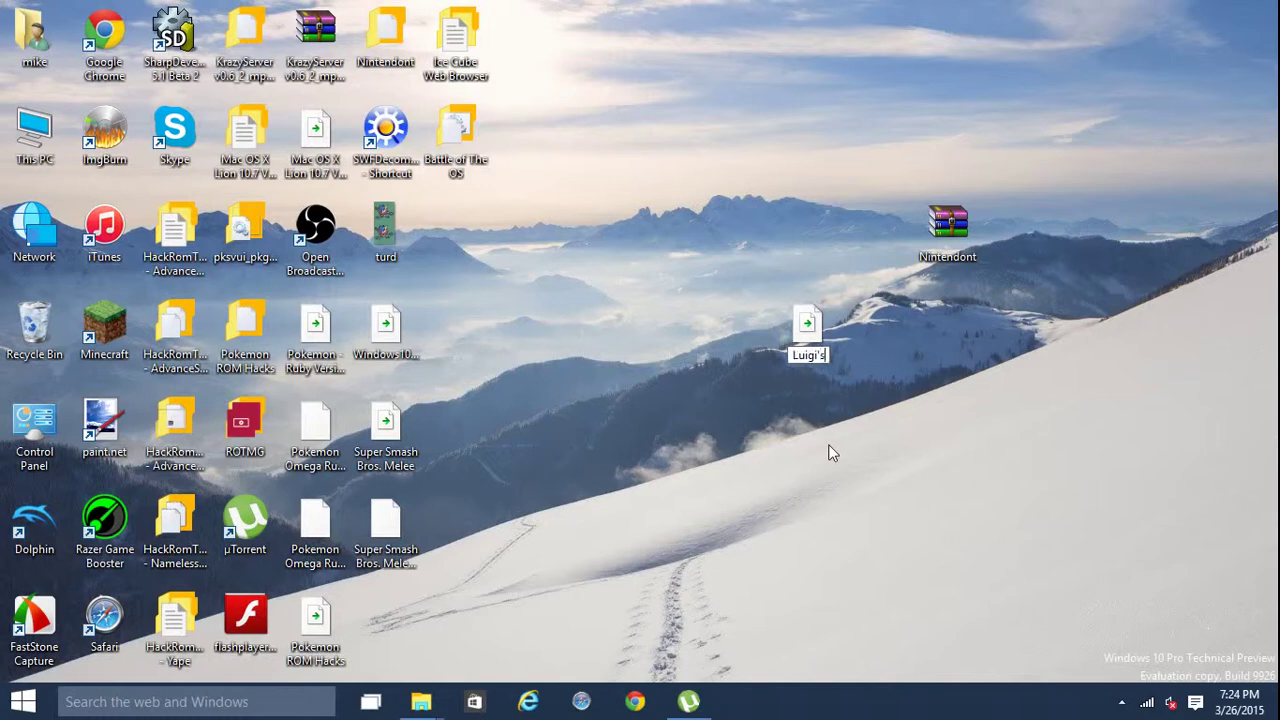
pyautogui.write(' Mansion')
pyautogui.press('Return')
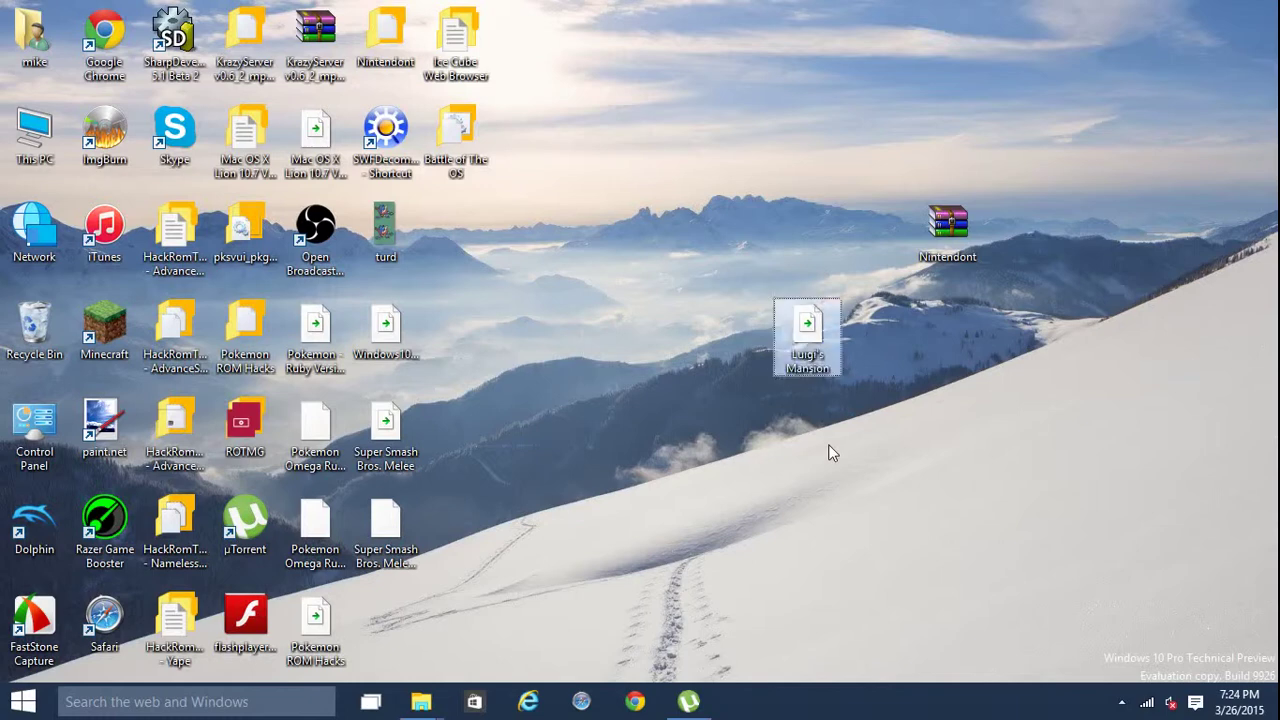
# Step: Copy the Luigi's Mansion ISO from the desktop into the empty Luigi's Mansion folder on Removable Disk (D:)
pyautogui.rightClick(812, 358)
pyautogui.click(867, 577)
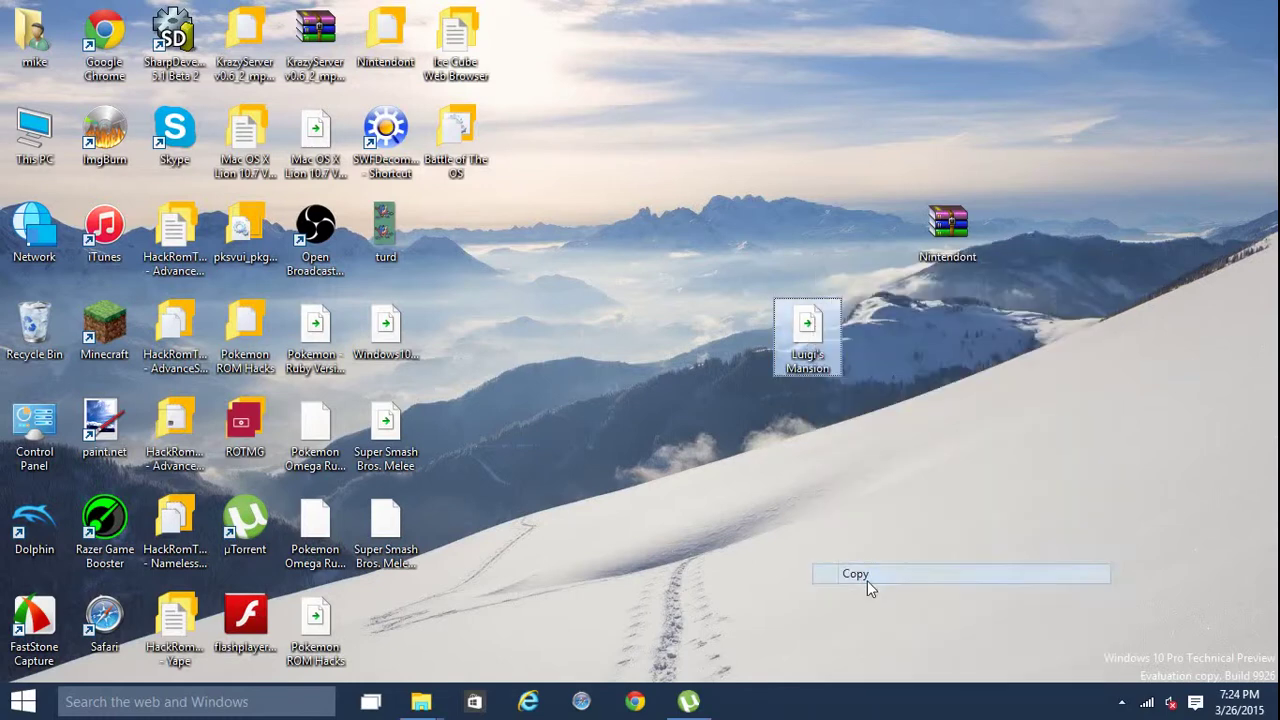
pyautogui.moveTo(420, 700)
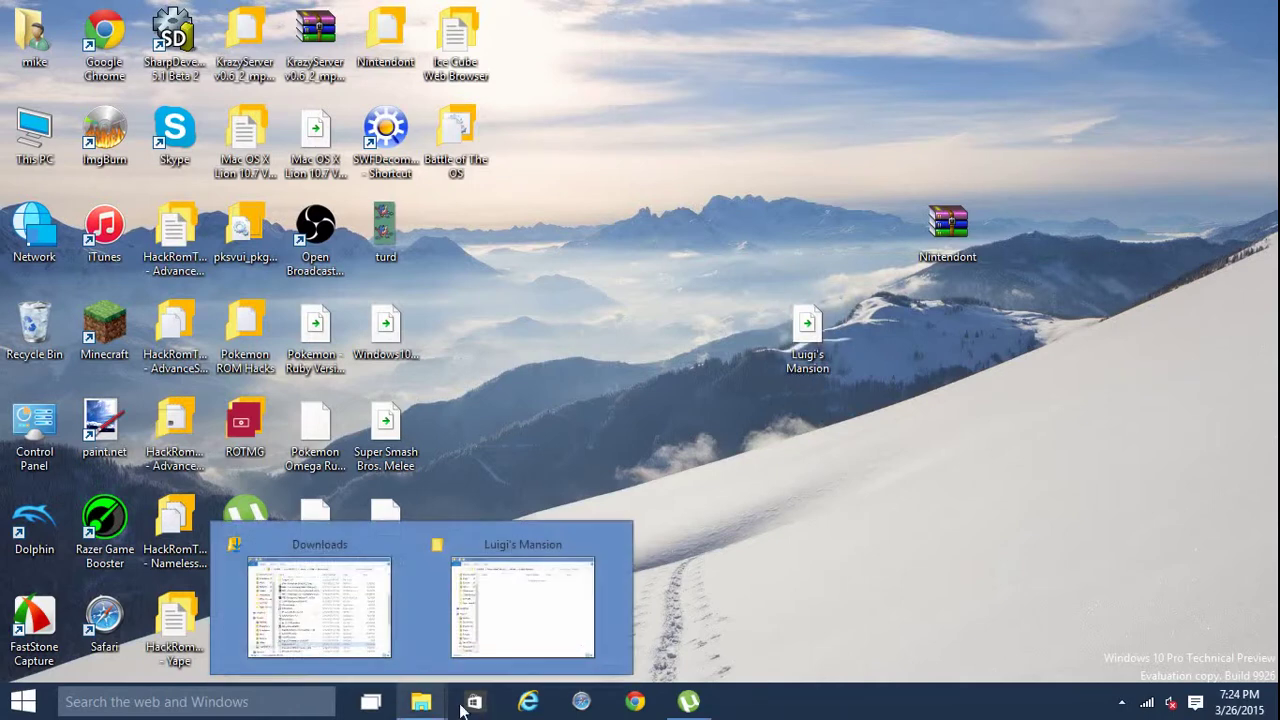
pyautogui.moveTo(565, 627)
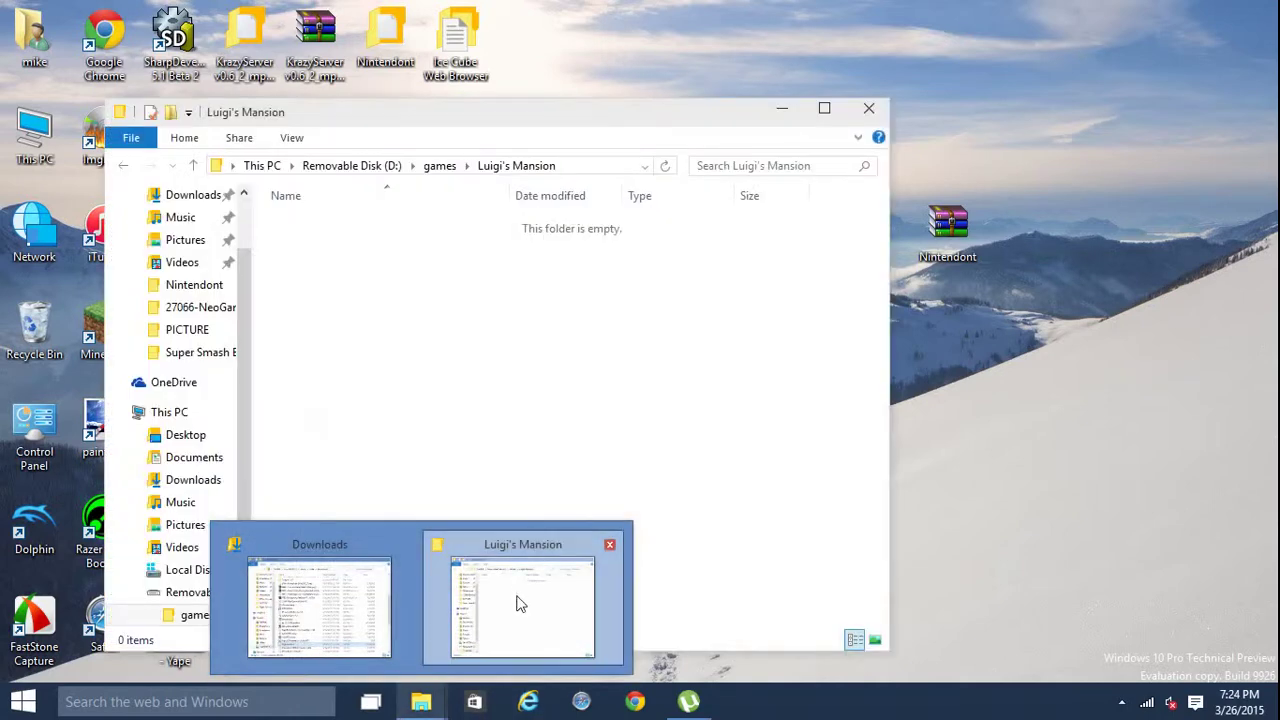
pyautogui.click(516, 603)
pyautogui.rightClick(510, 370)
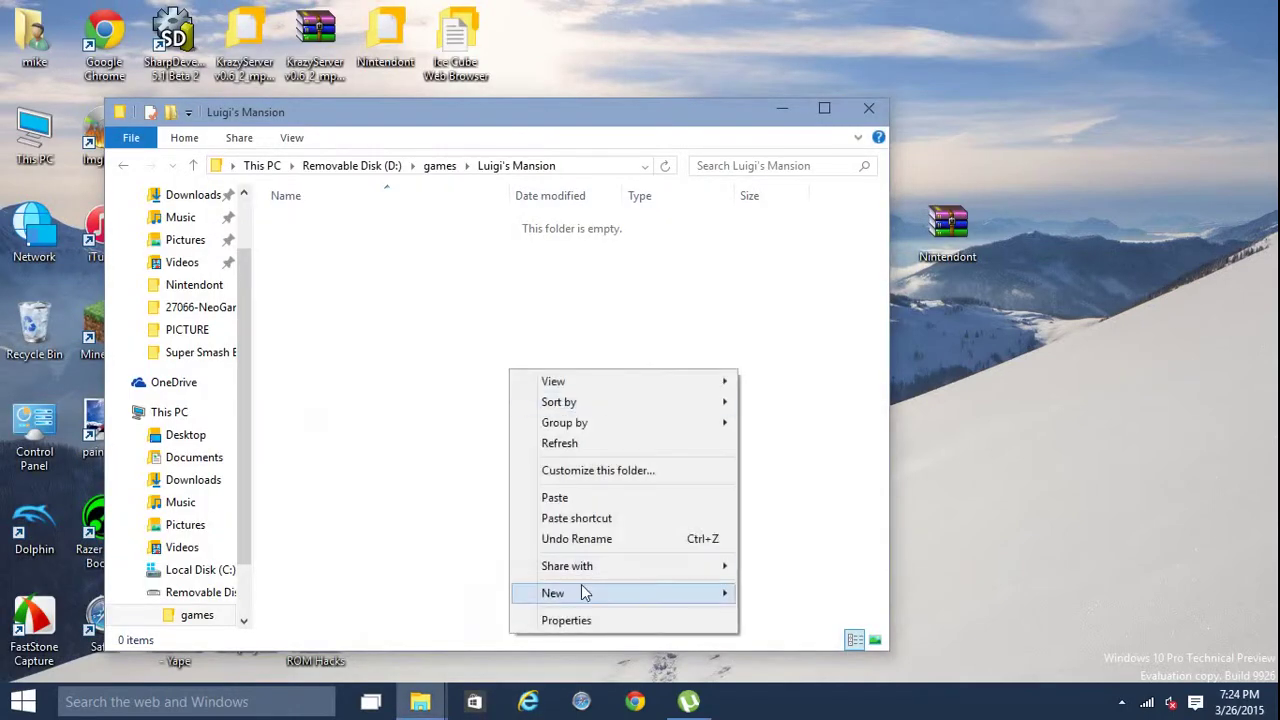
pyautogui.moveTo(584, 592)
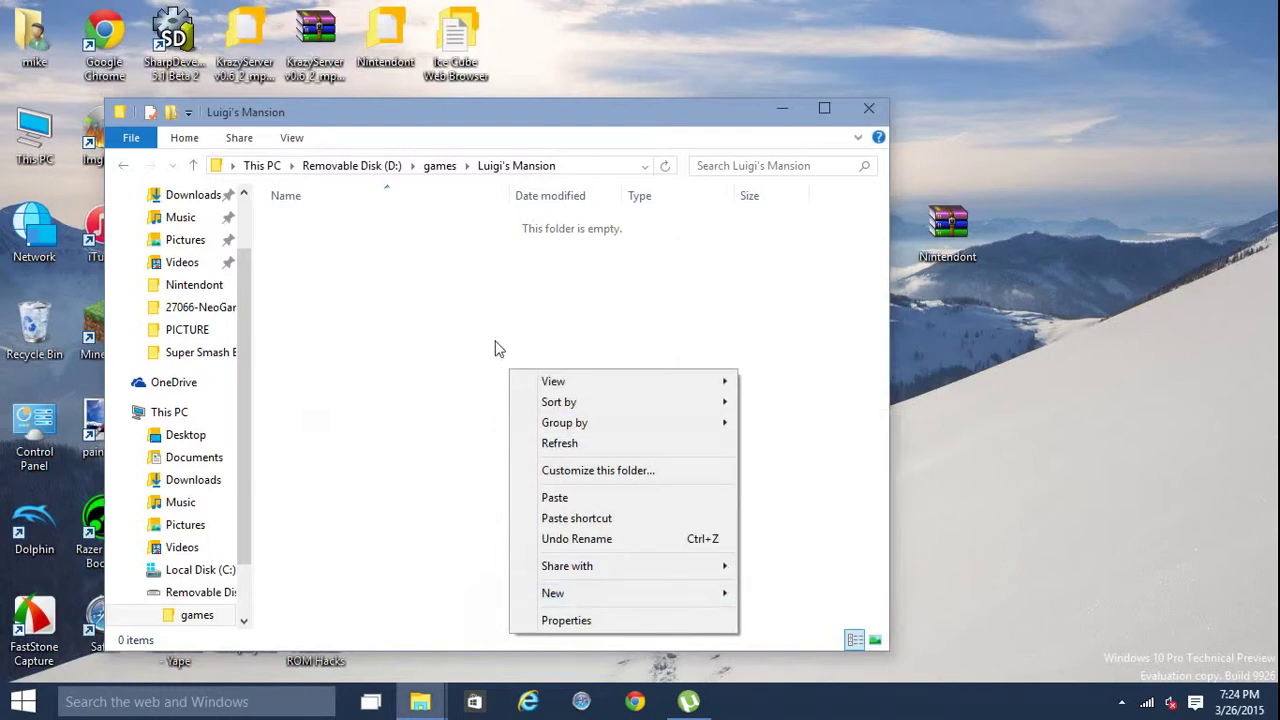
pyautogui.click(554, 497)
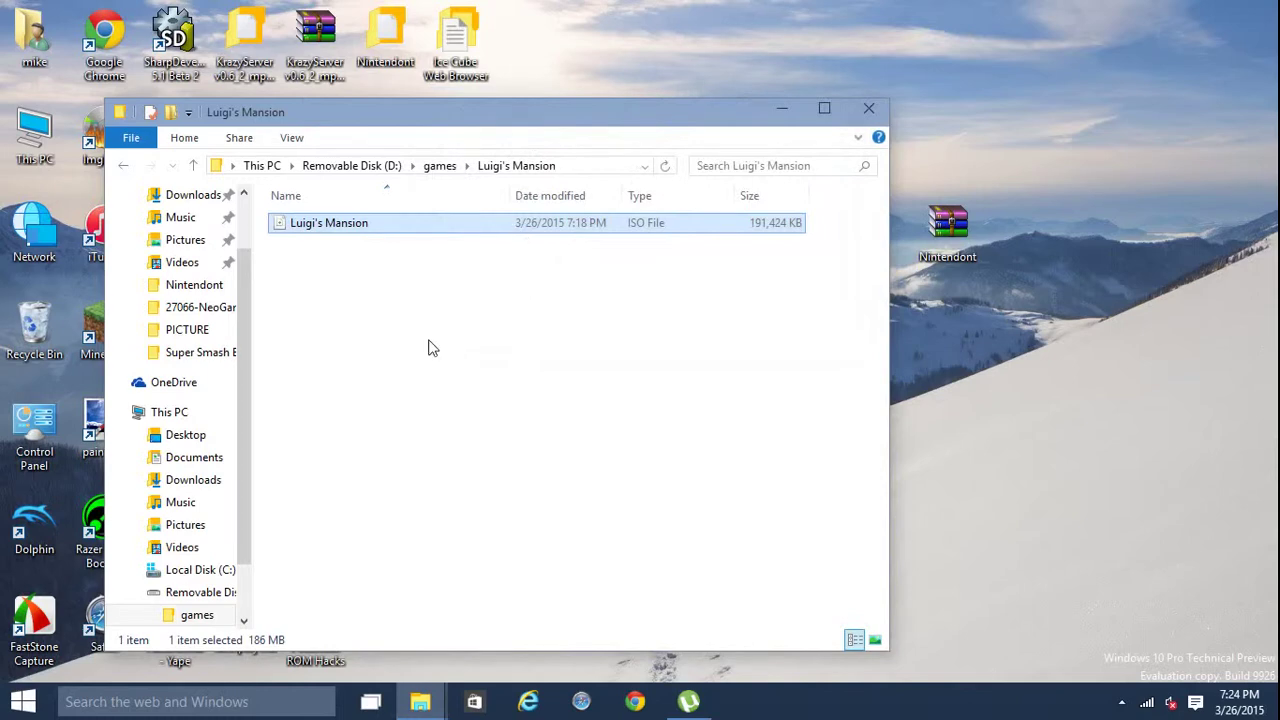
# Step: Rename the copied ISO file in the Luigi's Mansion folder to game
pyautogui.rightClick(368, 232)
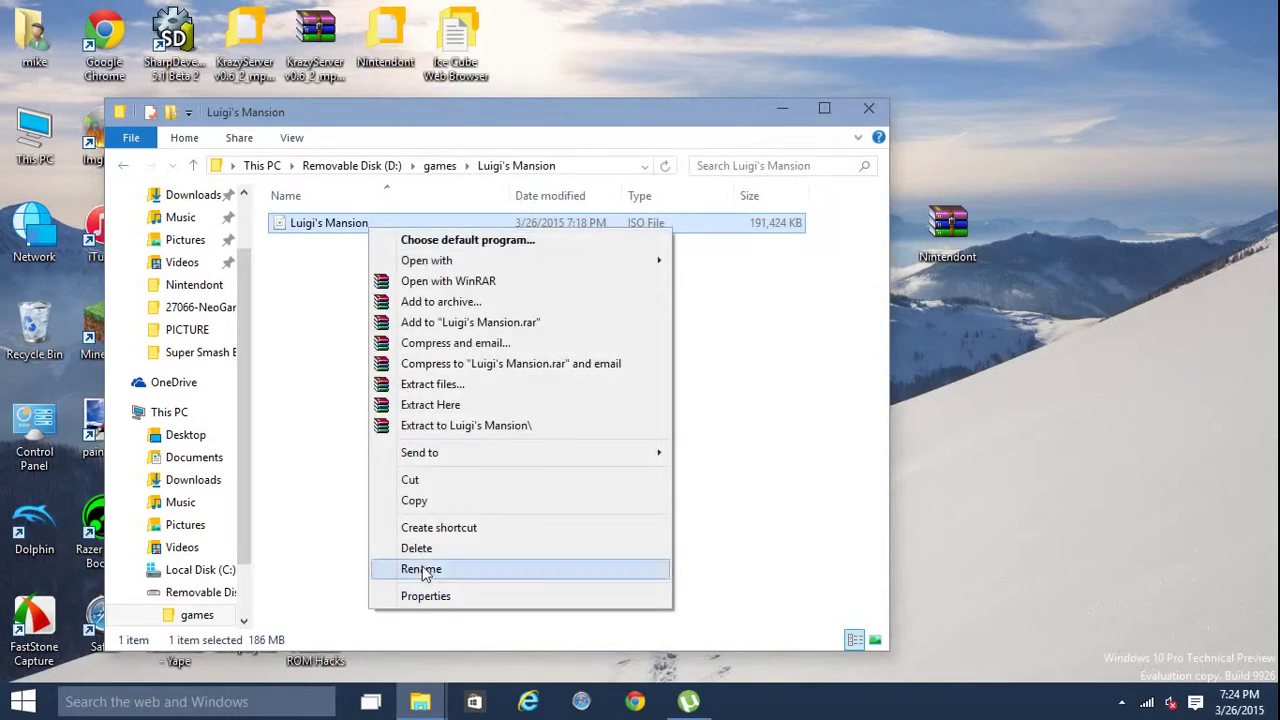
pyautogui.click(418, 571)
pyautogui.write('game')
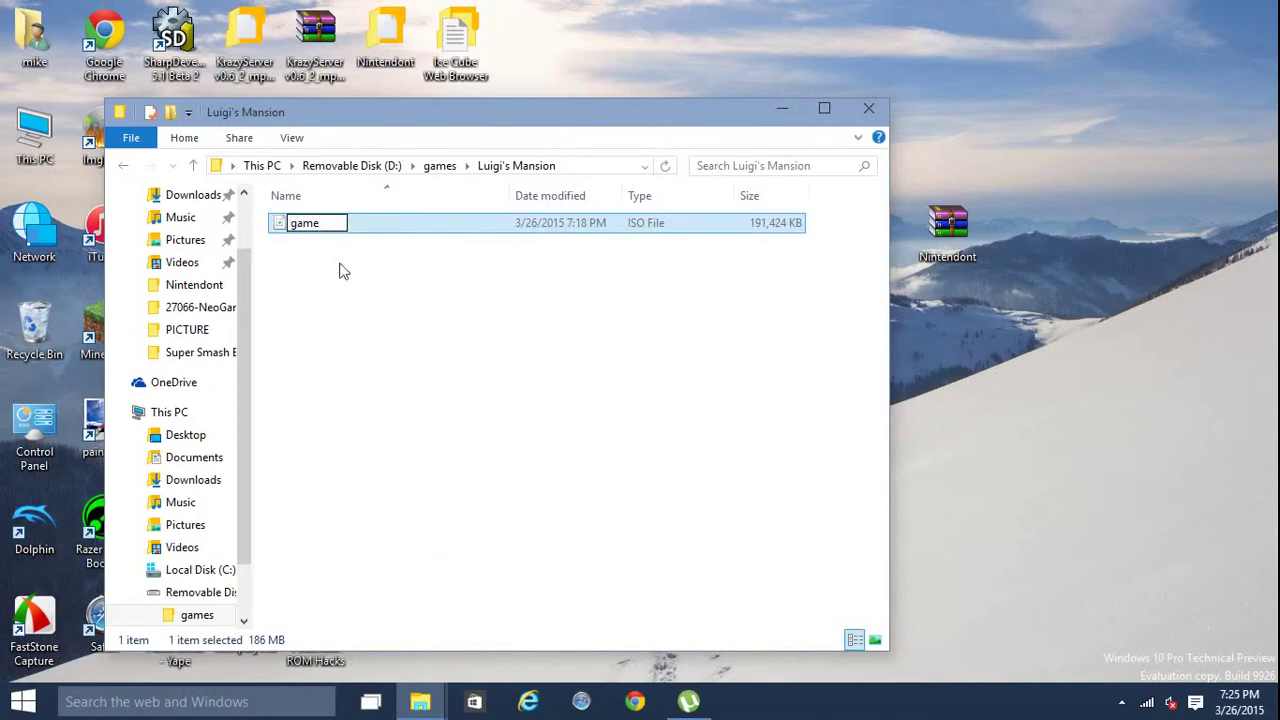
pyautogui.press('Return')
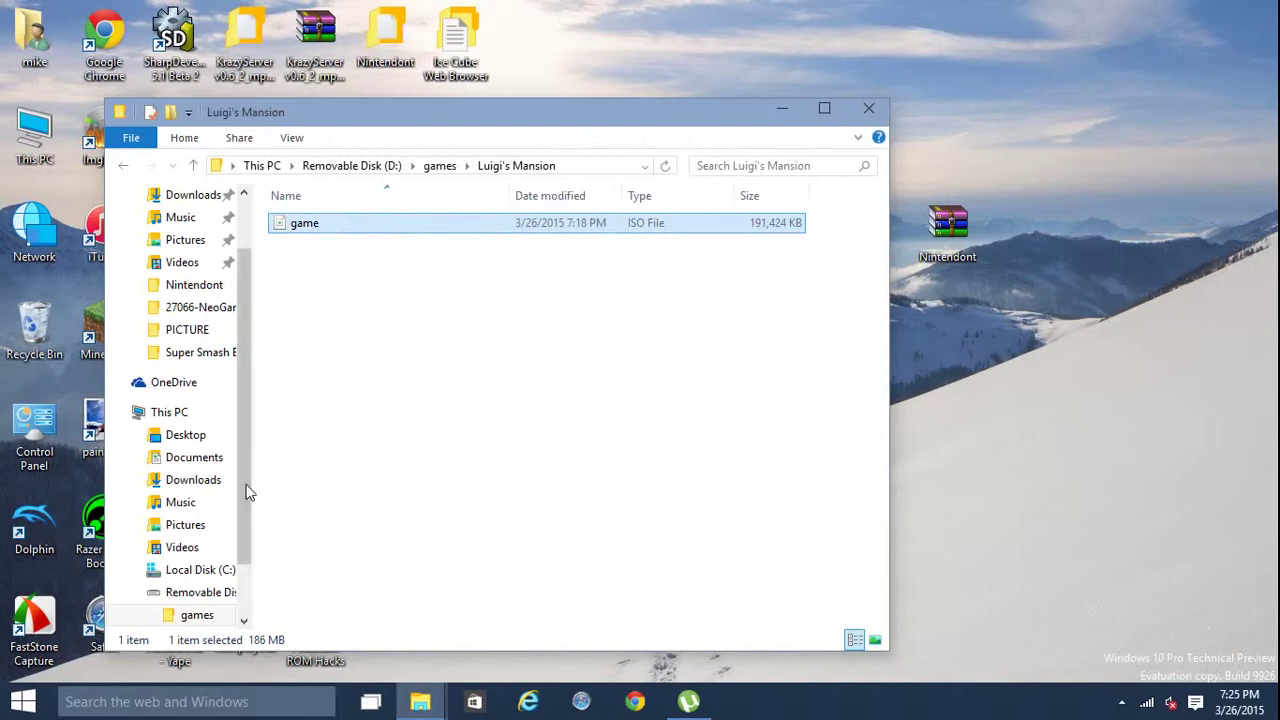
# Step: Reopen games from the root of Removable Disk (D:) and check the contents of the Super Smash Bros. Melee and Luigi's Mansion folders
pyautogui.scroll(-1, 246, 505)
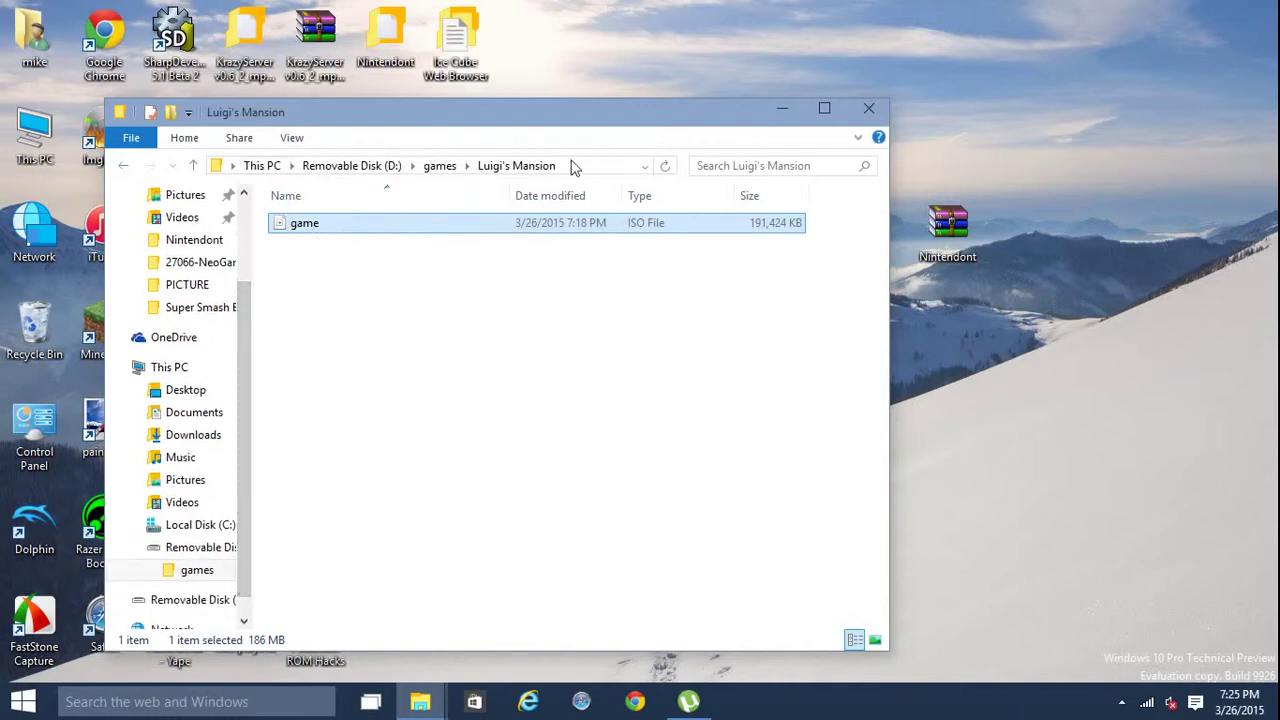
pyautogui.click(373, 167)
pyautogui.doubleClick(388, 221)
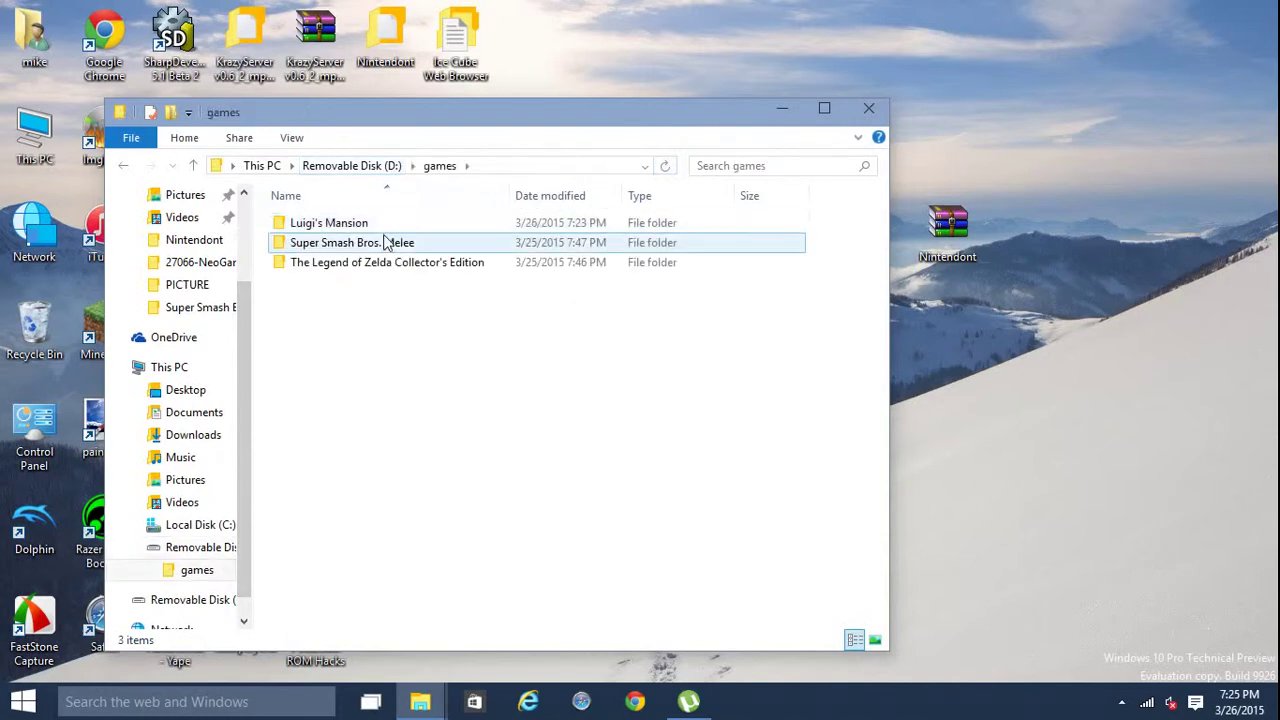
pyautogui.doubleClick(388, 247)
pyautogui.click(124, 166)
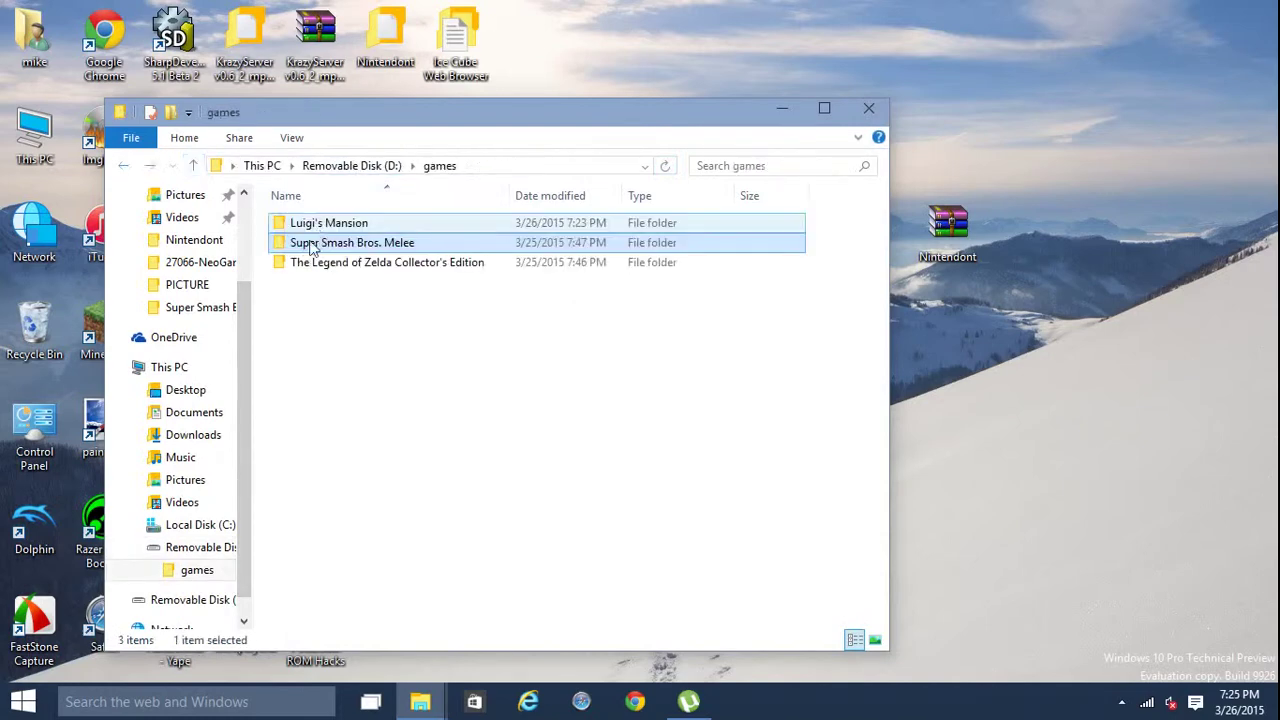
pyautogui.click(295, 222)
pyautogui.doubleClick(295, 222)
pyautogui.click(123, 165)
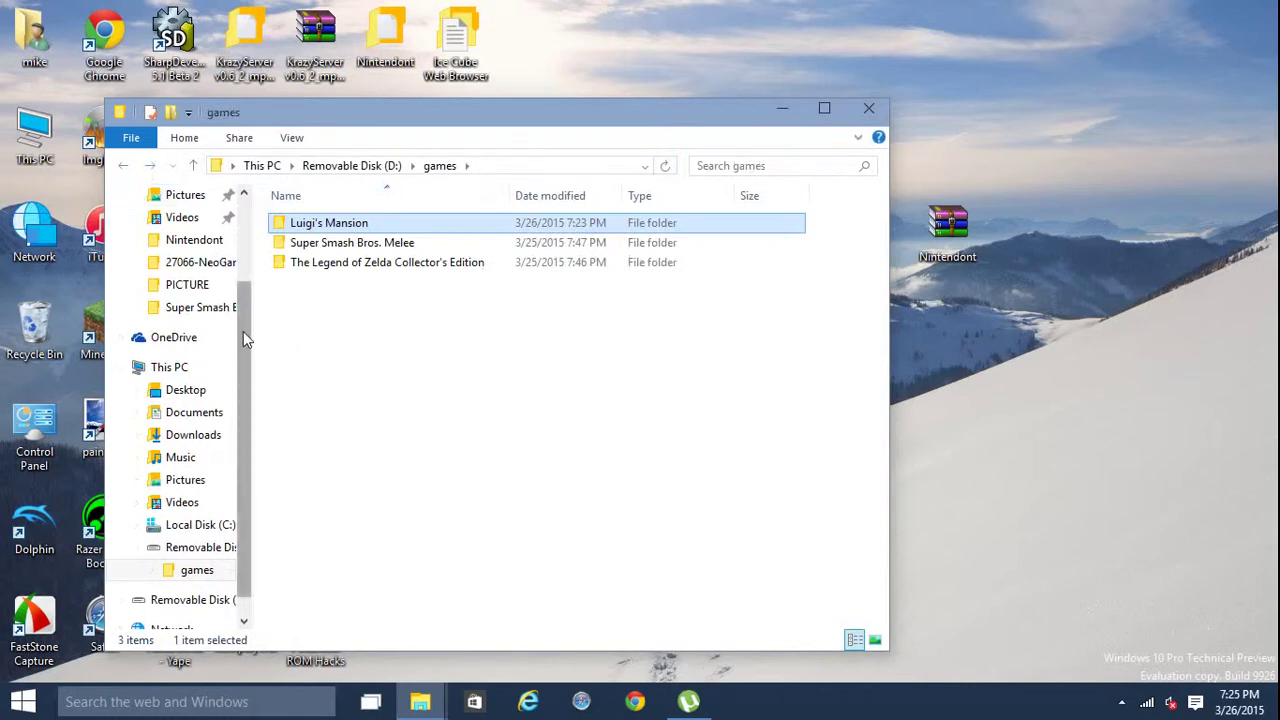
# Step: Eject Removable Disk (D:), which holds the games folder
pyautogui.scroll(-1, 246, 337)
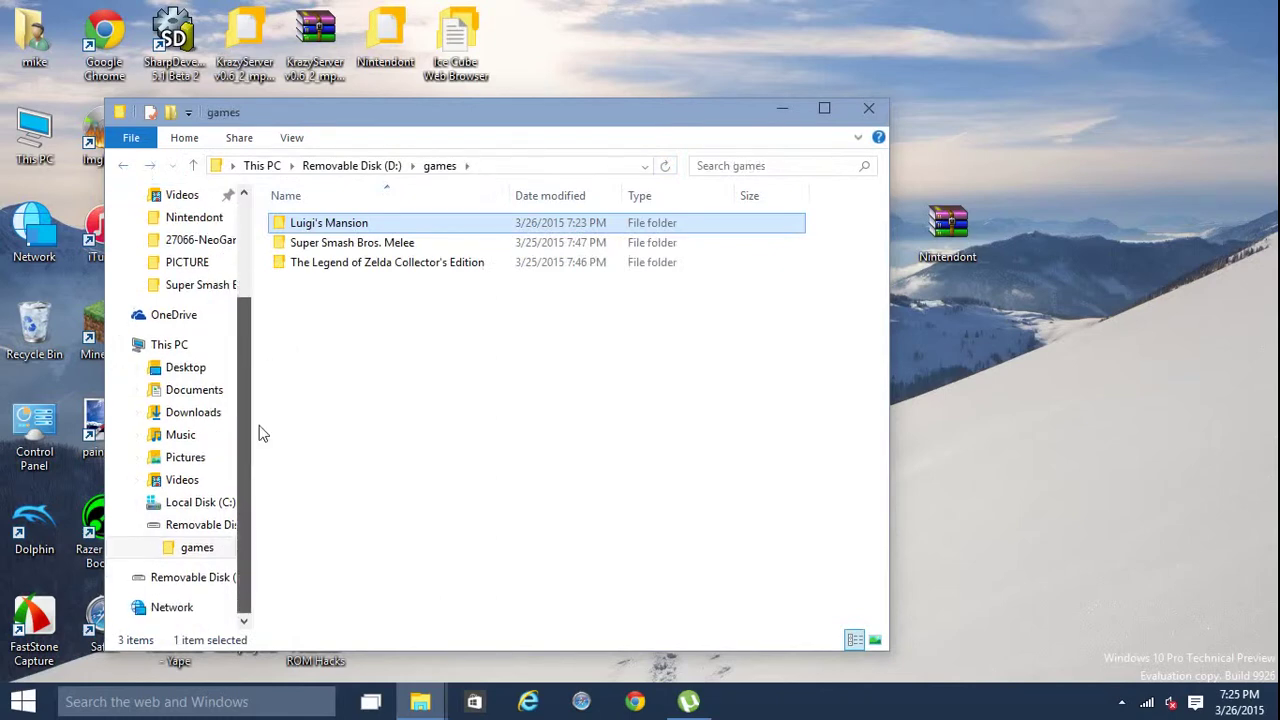
pyautogui.rightClick(170, 345)
pyautogui.click(431, 464)
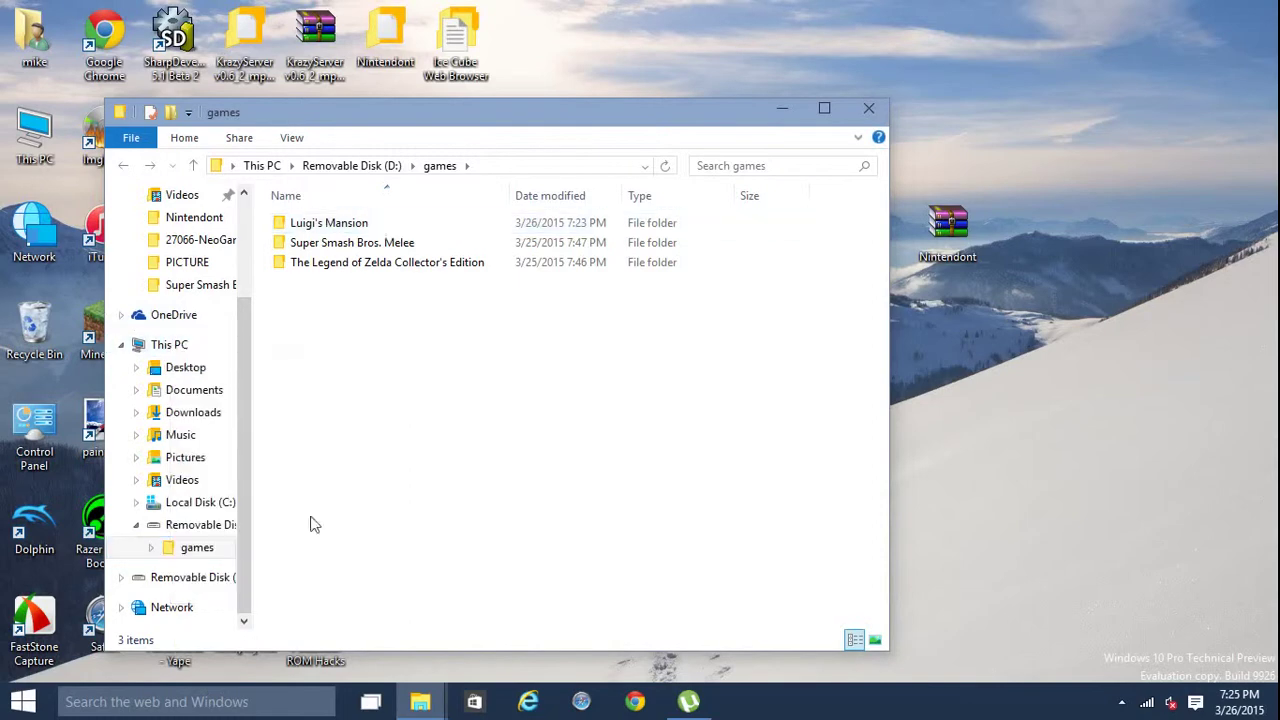
pyautogui.rightClick(170, 524)
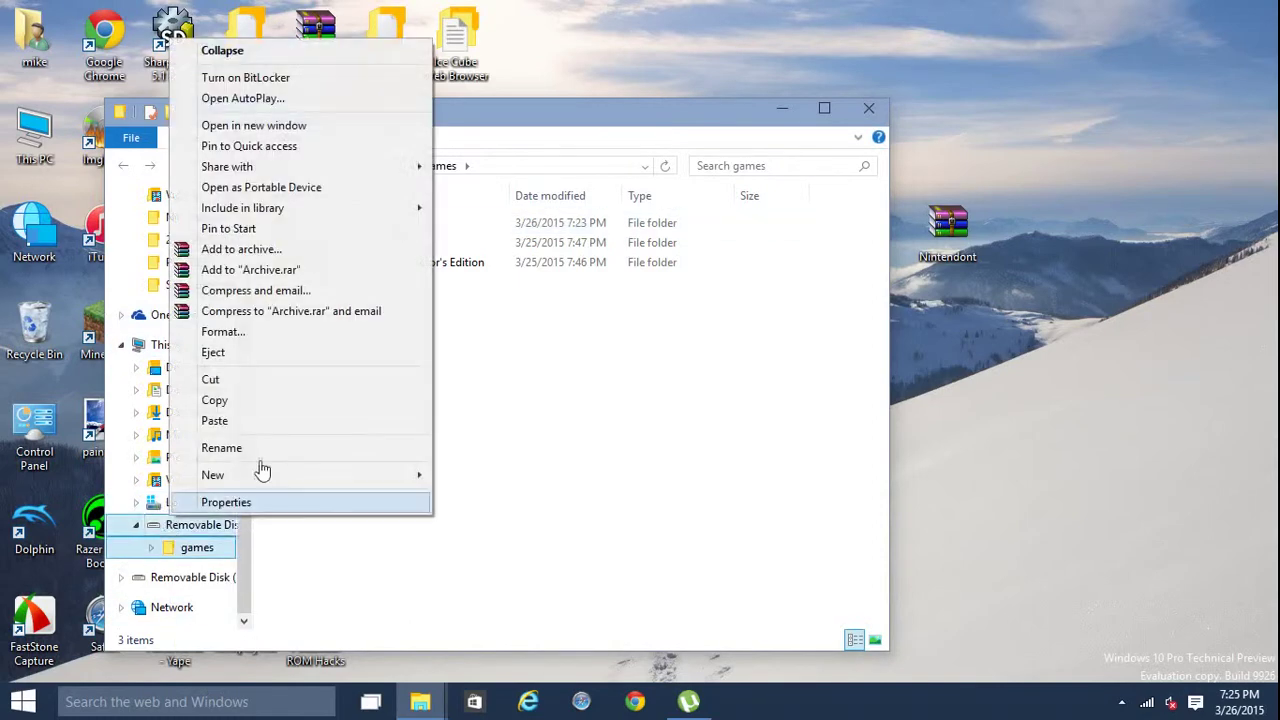
pyautogui.click(214, 353)
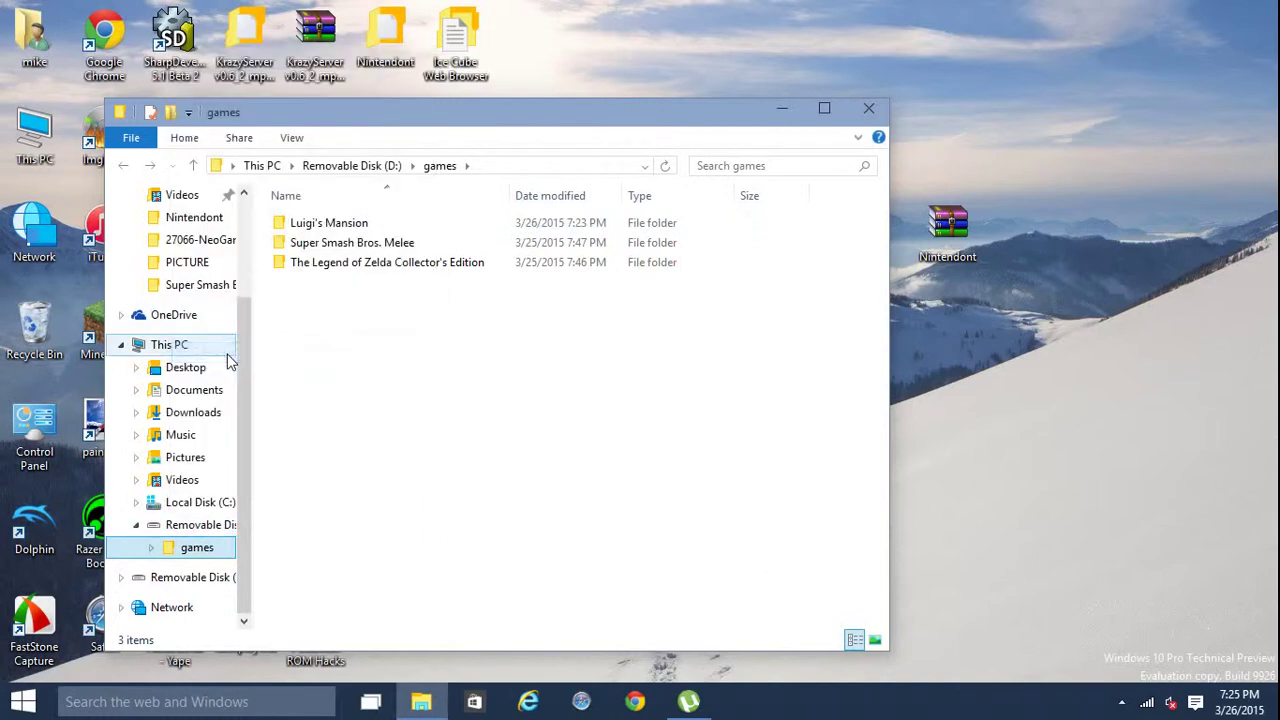